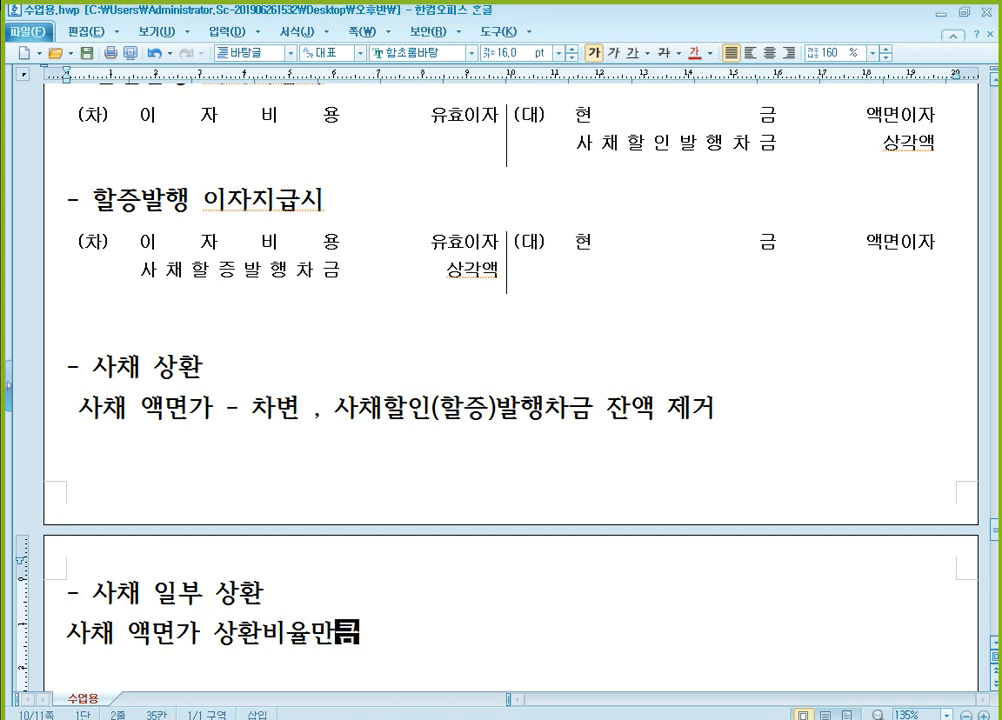
Complete the note line under "사채 일부 상환" with the text "사채할인(할증)발행차금 잔액 제거".
type("사")
type("채")
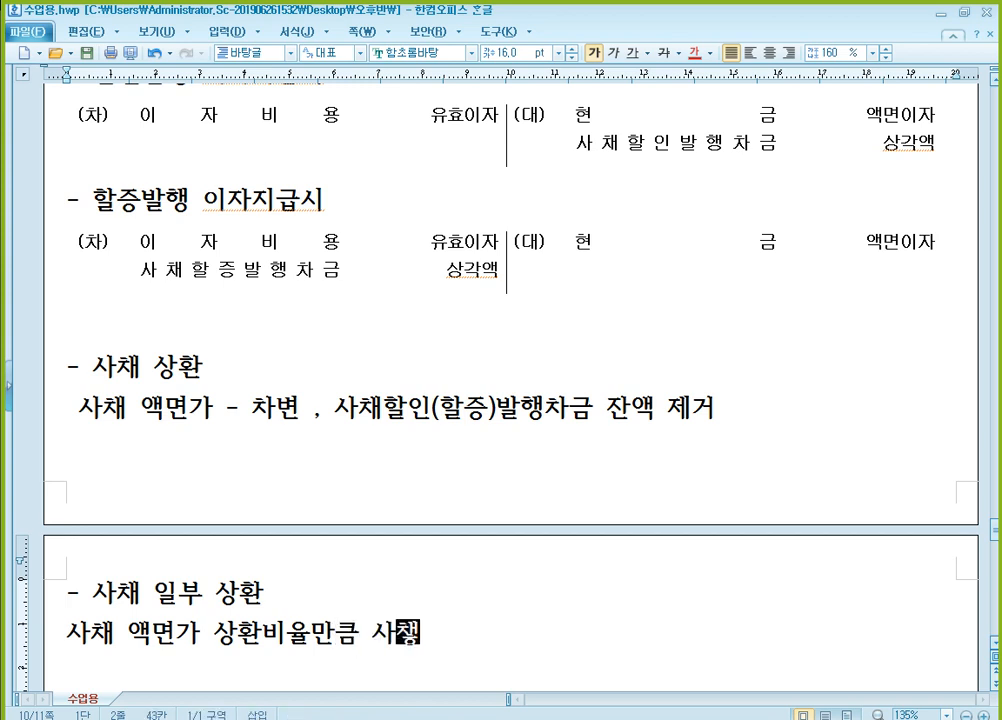
type("할인(할ㅈ증)발해")
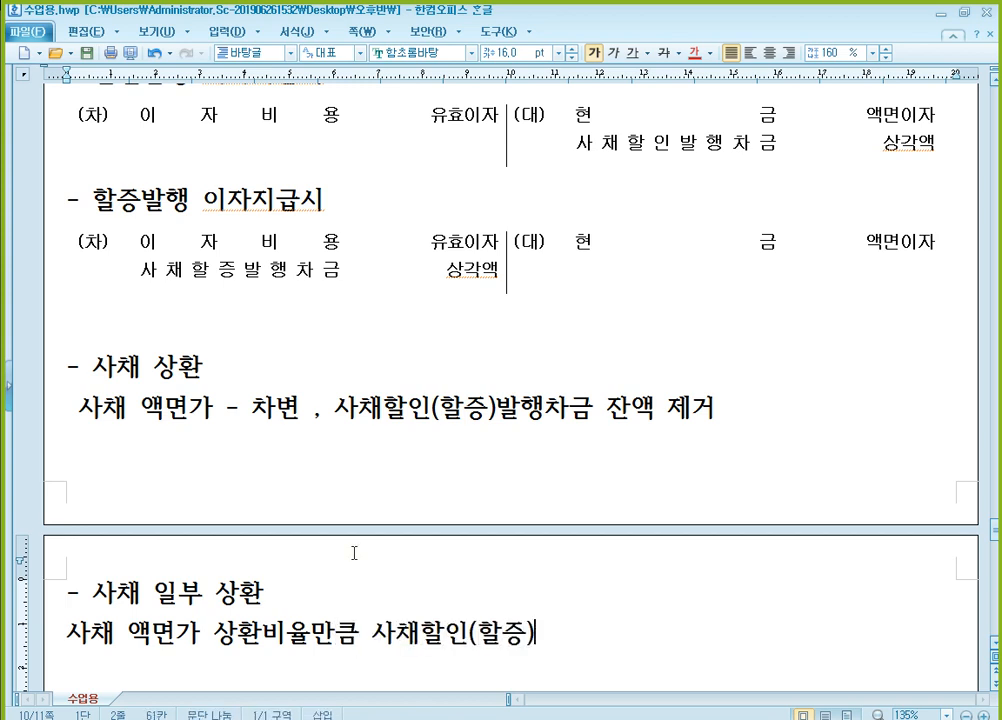
type("행차")
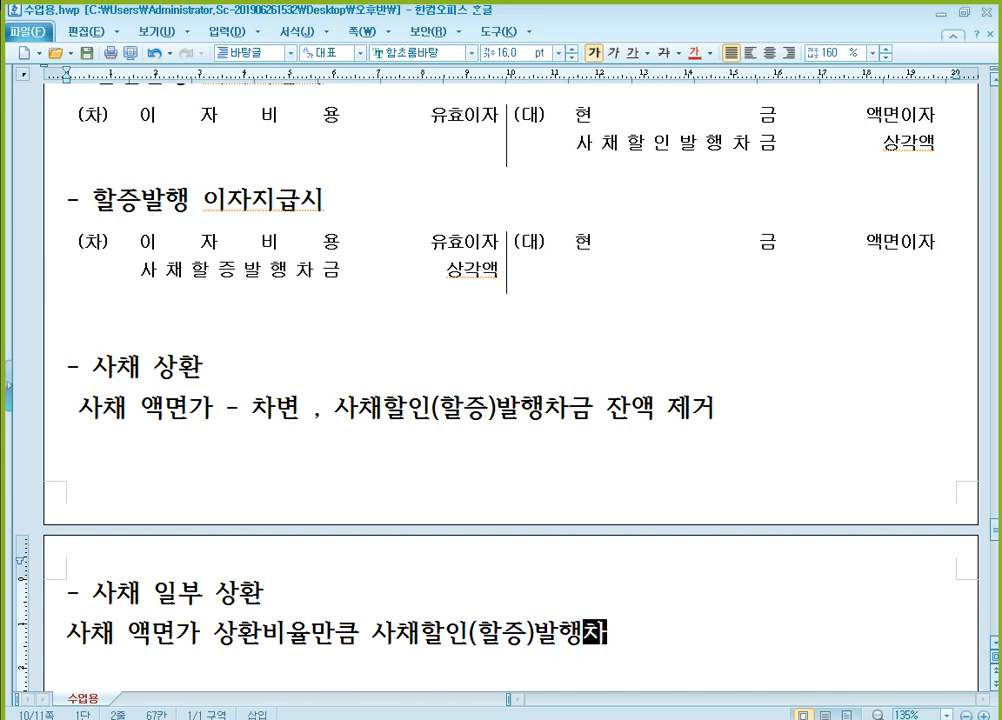
type("금 잔액 제거")
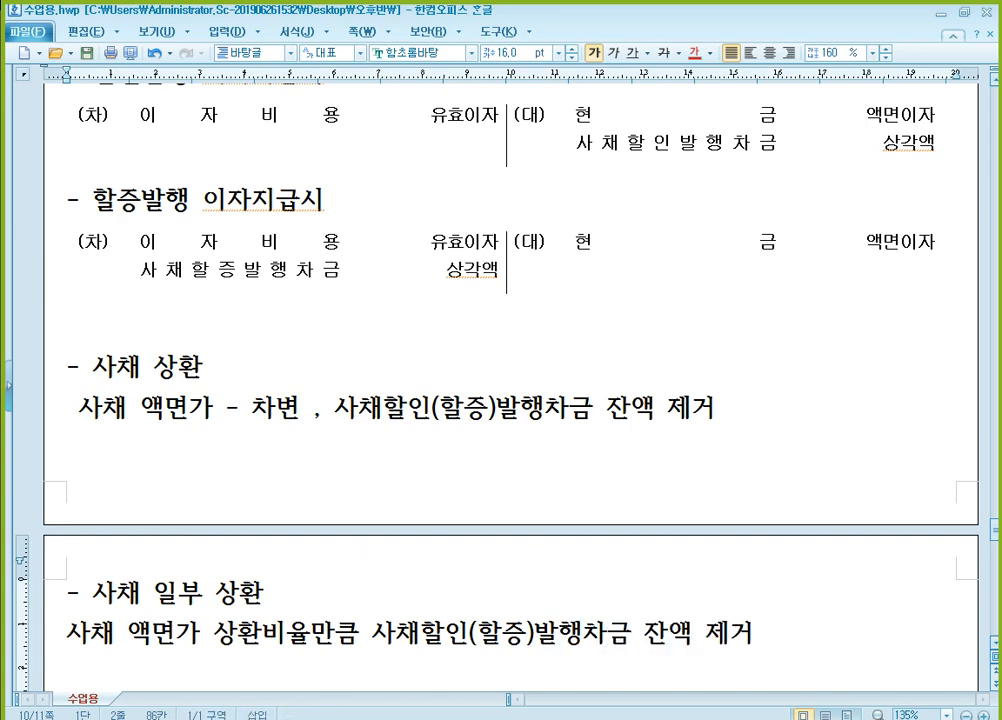
scroll(561, 514, "down", 1)
scroll(561, 514, "down", 2)
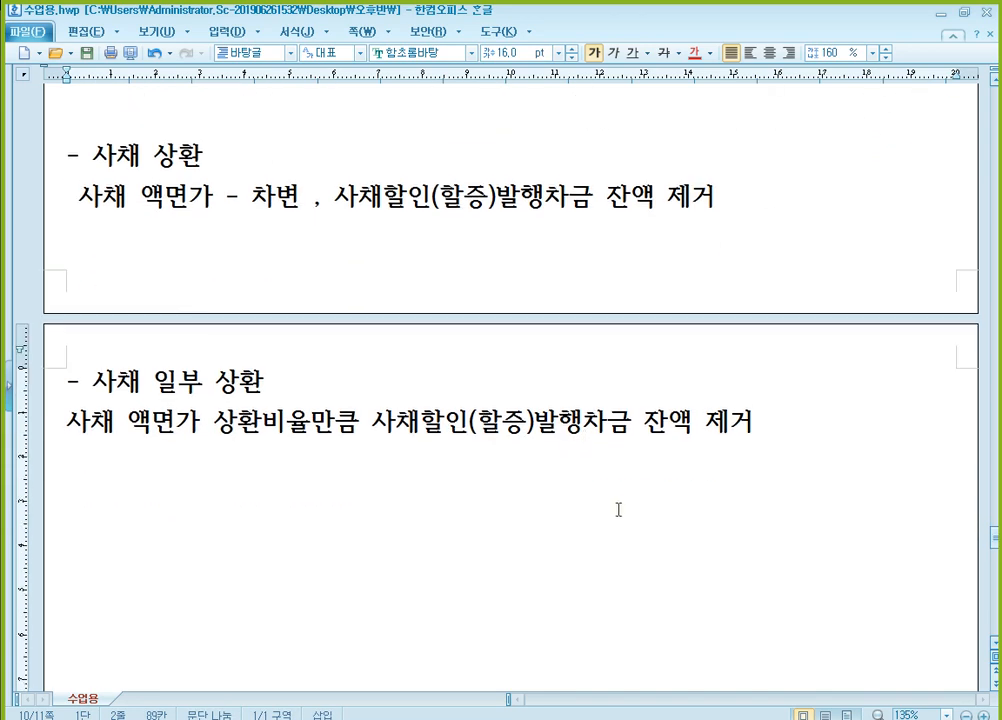
scroll(619, 510, "up", 1)
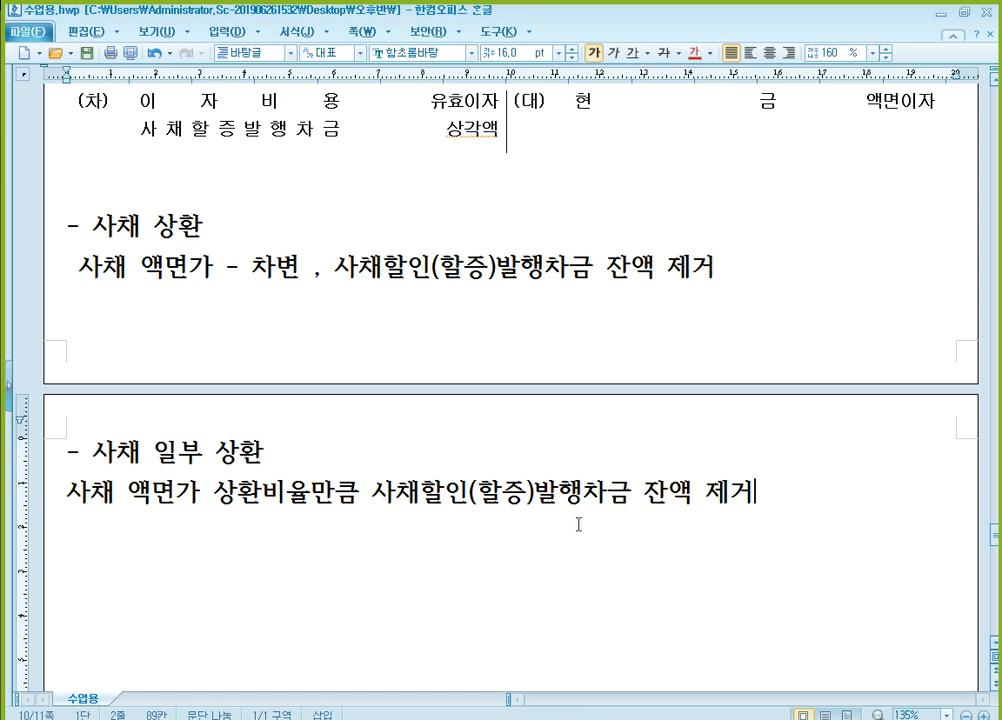
scroll(543, 524, "down", 1)
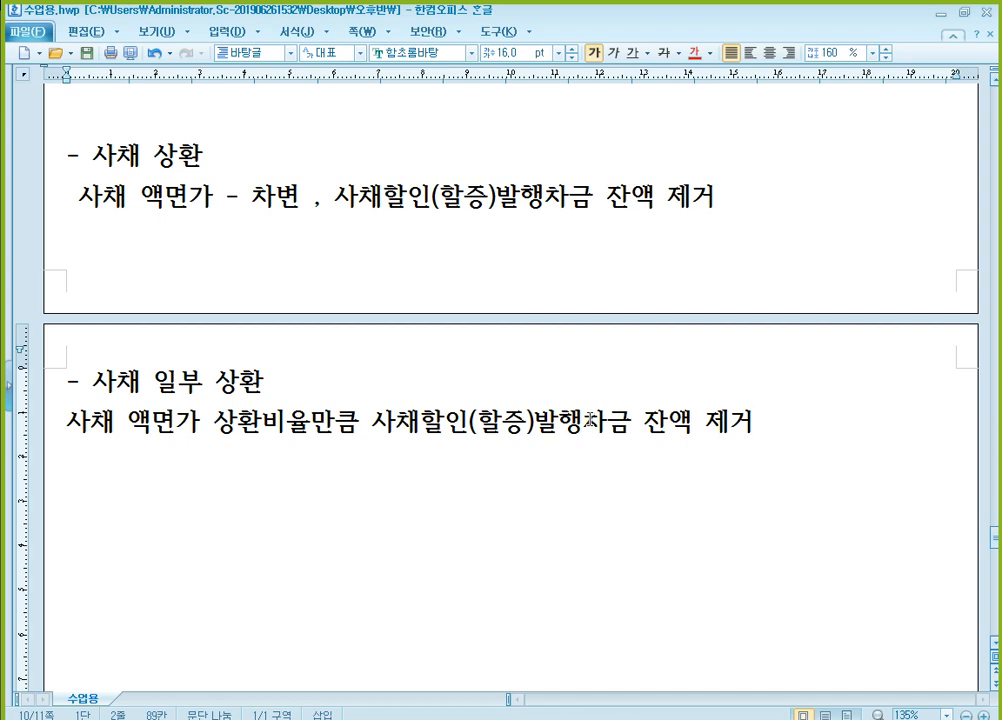
Switch to 알PDF and look at the 부가가치세신고서 form on page 406 of the textbook.
key("alt+Tab")
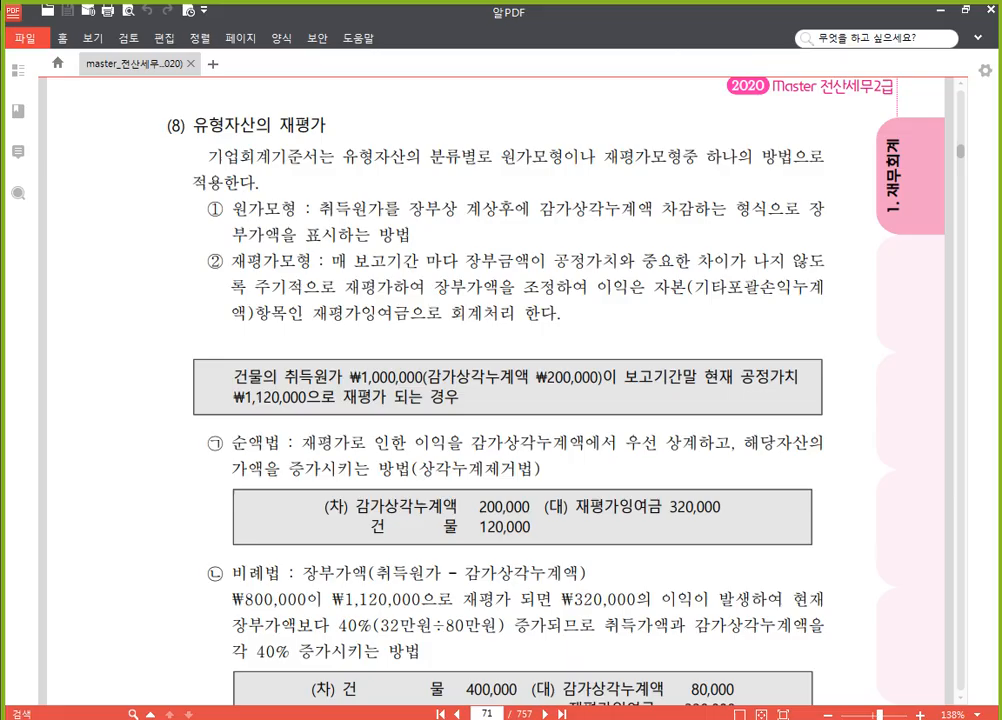
left_click(487, 713)
type("408")
key("Return")
scroll(503, 384, "down", 3)
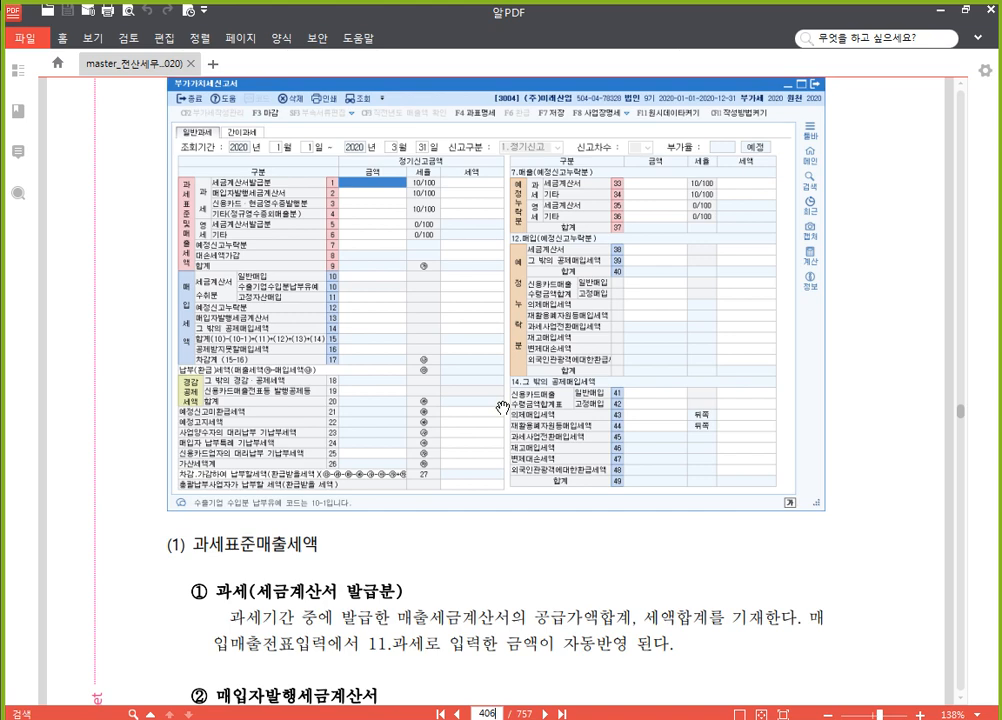
scroll(484, 280, "up", 1)
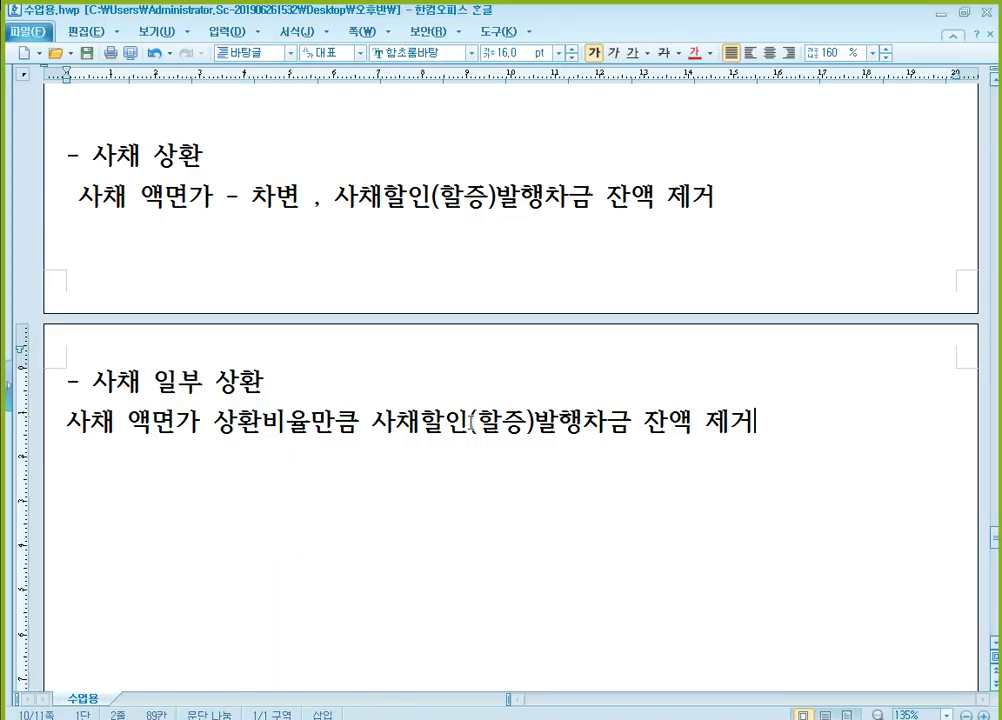
Back in the 한글 document, add the heading "** 부가가치세신고서" below the bond redemption notes, leaving a blank line between.
scroll(465, 429, "down", 4)
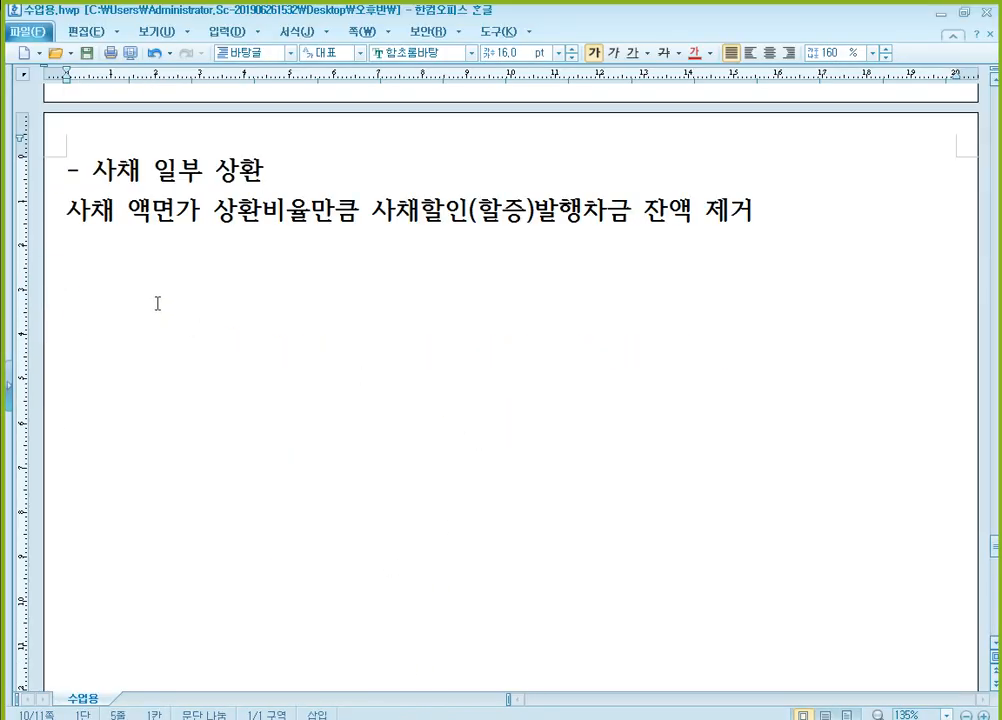
left_click(157, 286)
type("** 부가가치세신고서")
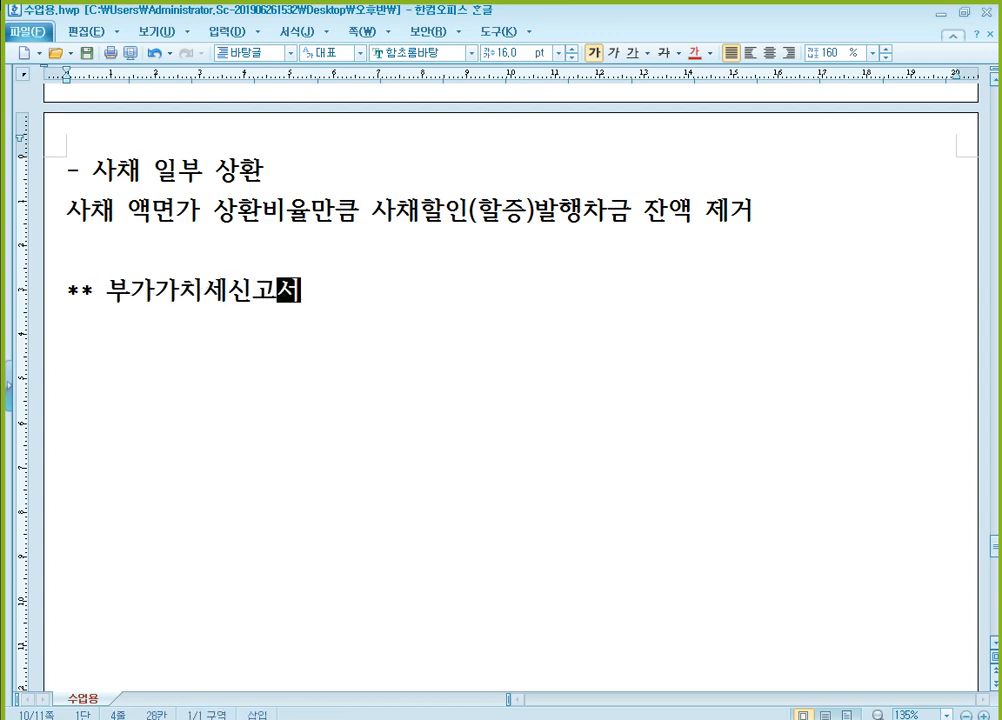
key("Return")
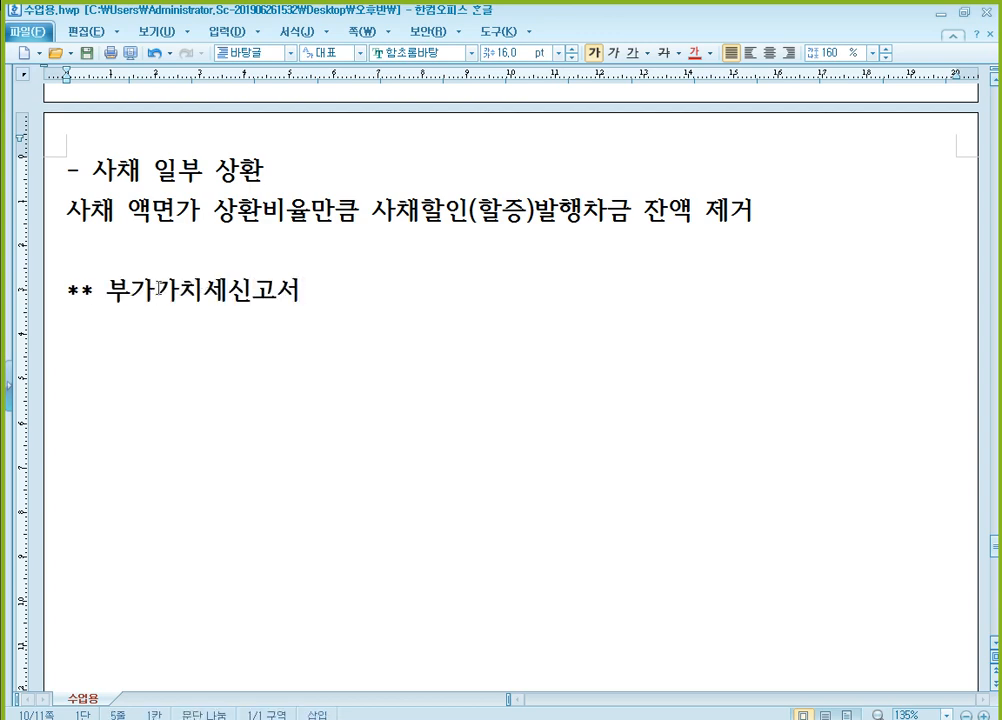
Add the first list item "1. 11.과세" under the 부가가치세신고서 heading, with extra spacing after the item number.
type("1.")
type("11")
type(".과")
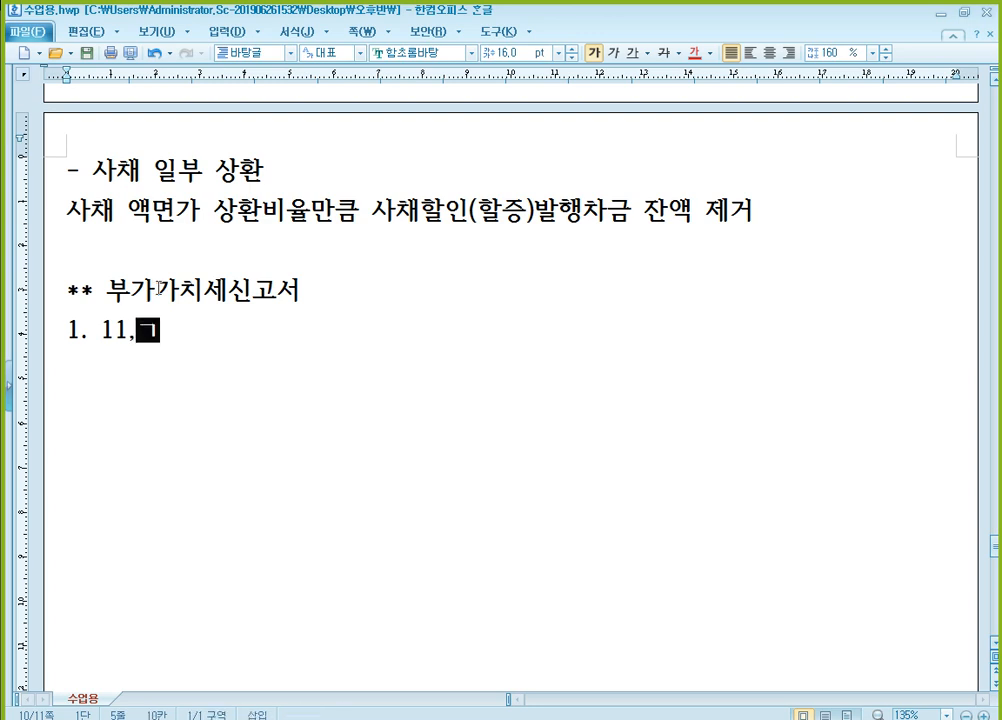
key("BackSpace")
key("BackSpace")
key("BackSpace")
key("BackSpace")
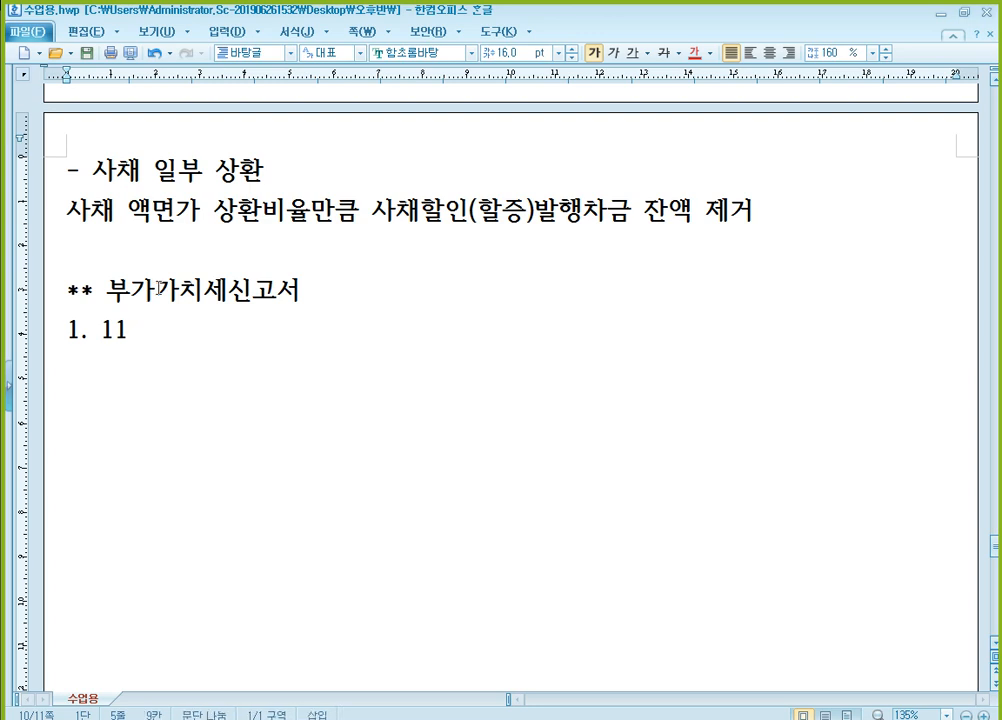
type(".과세")
key("Left")
key("Left")
key("Left")
key("Left")
key("Left")
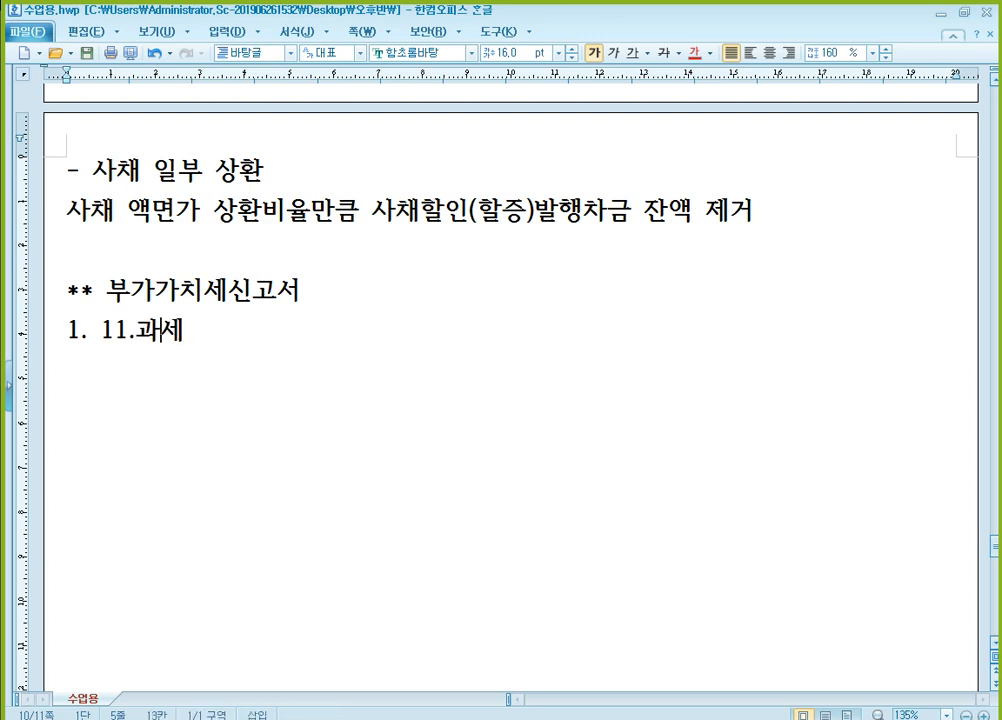
key("End")
key("Return")
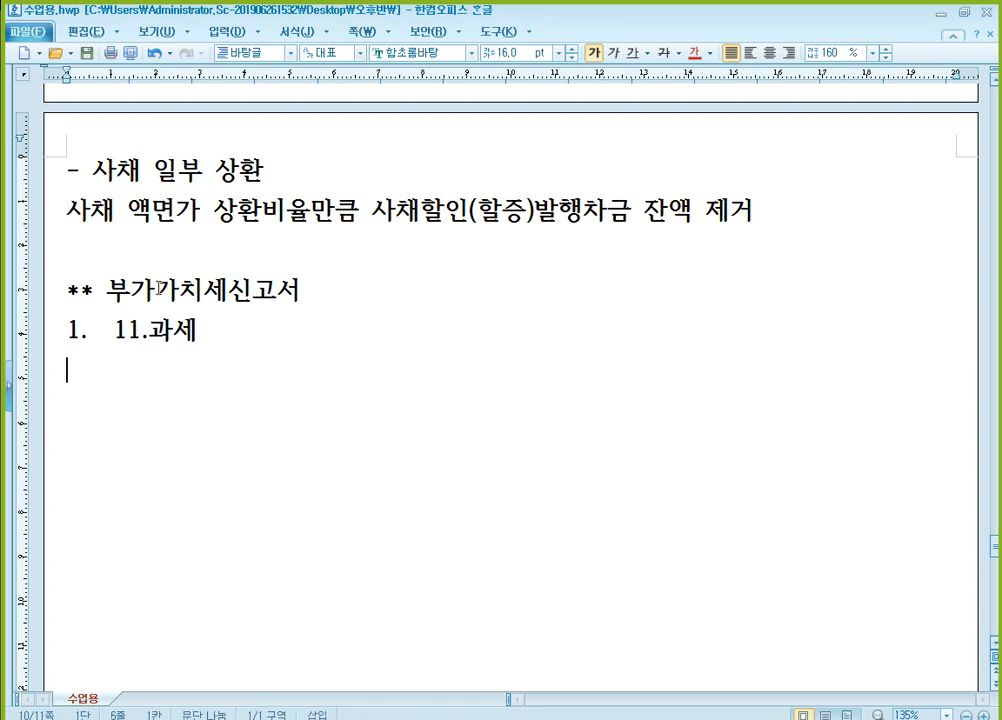
Add the list item "3. 17.카과, 22.카과" below item 1.
type("2.")
key("shift+Home")
key("BackSpace")
type("3. 17.카과 ")
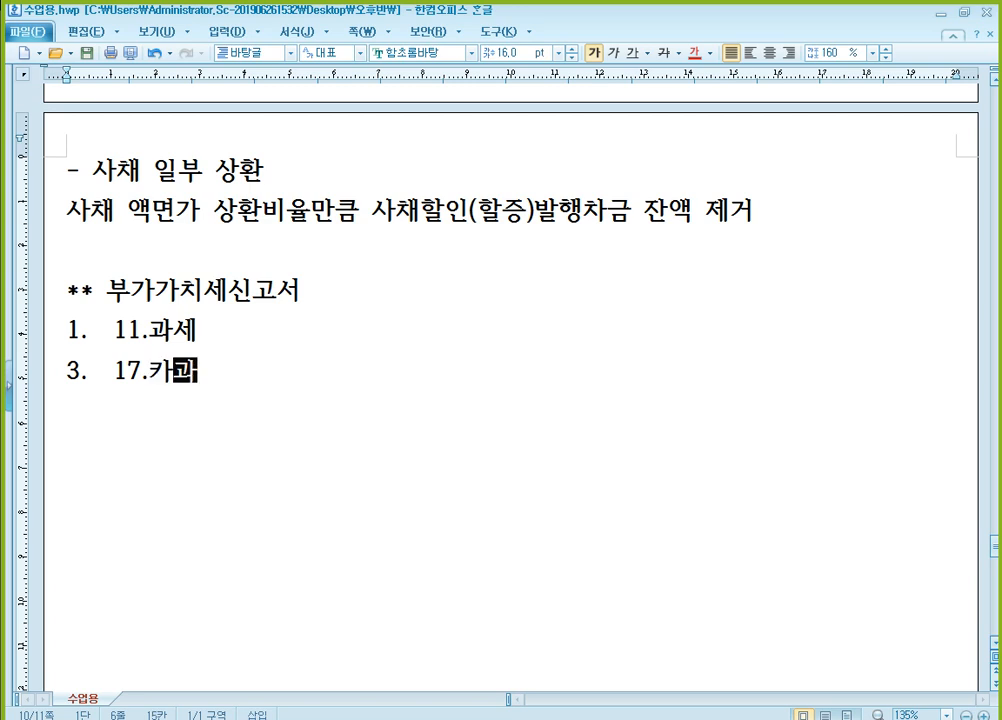
type(", ")
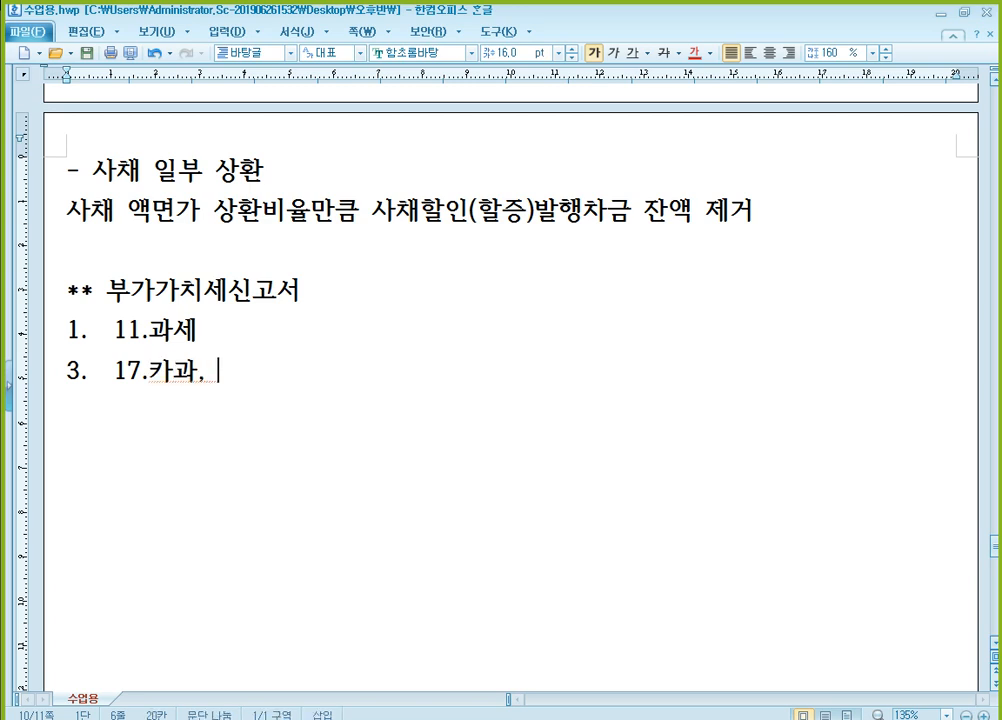
type("22.카과")
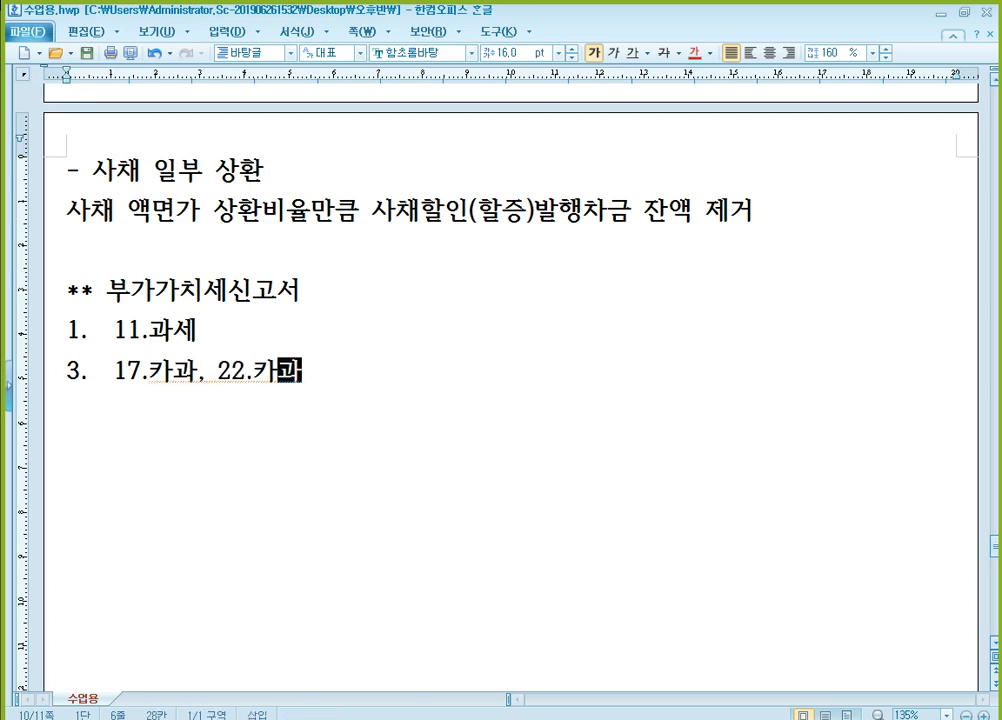
key("Return")
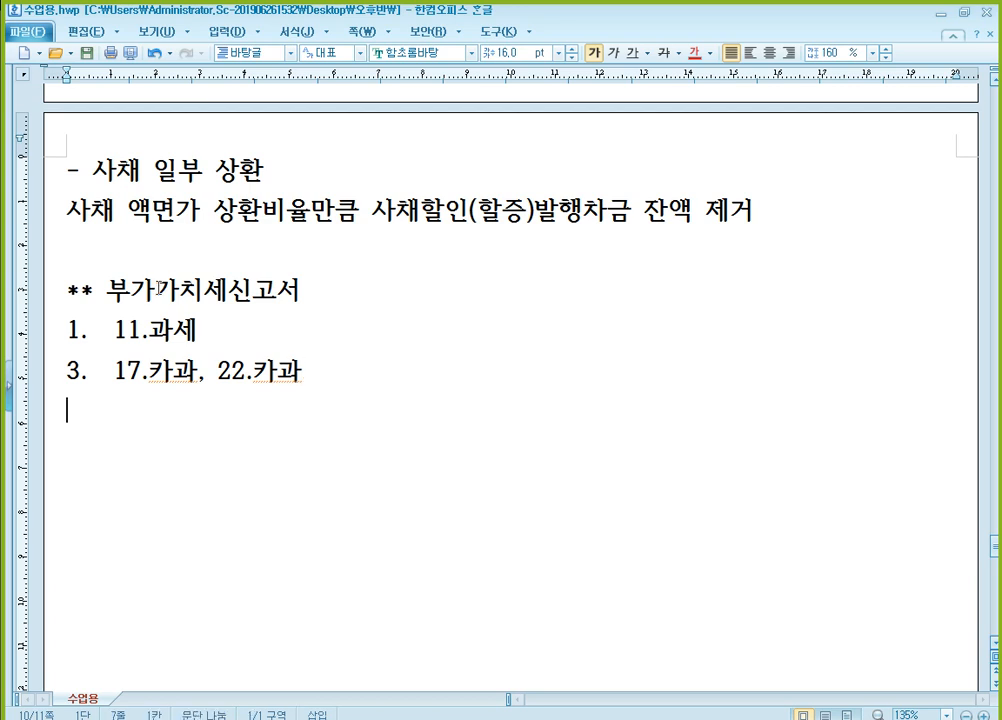
Add the list items "4. 14.건별", "5. 12.영세" and "6. 16.수출" on separate lines.
type("4.    14.건별")
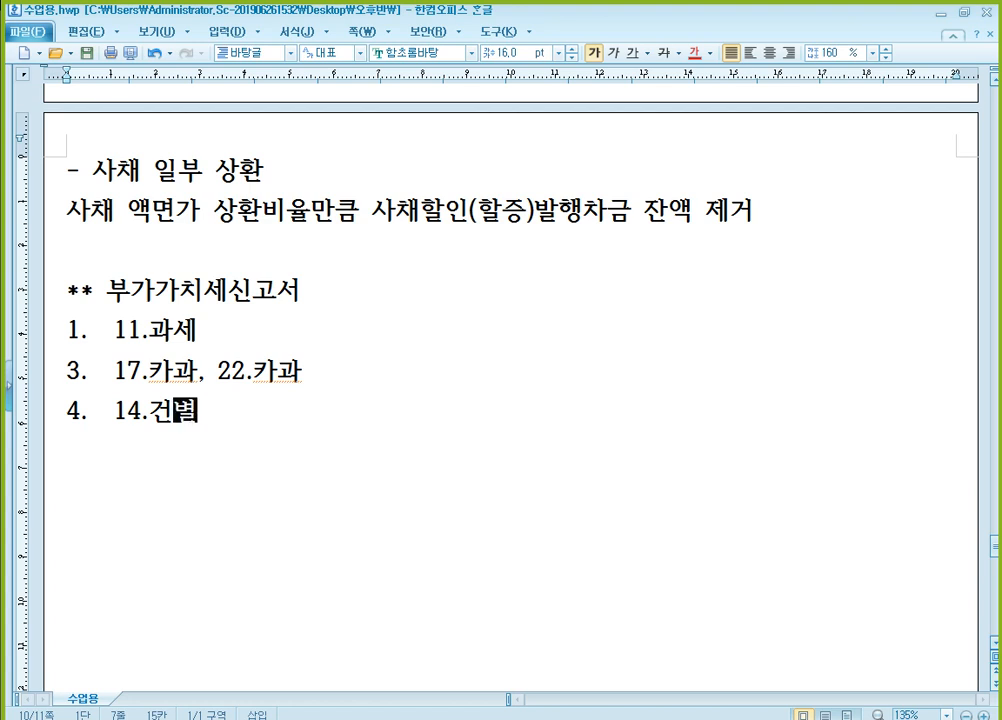
key("Return")
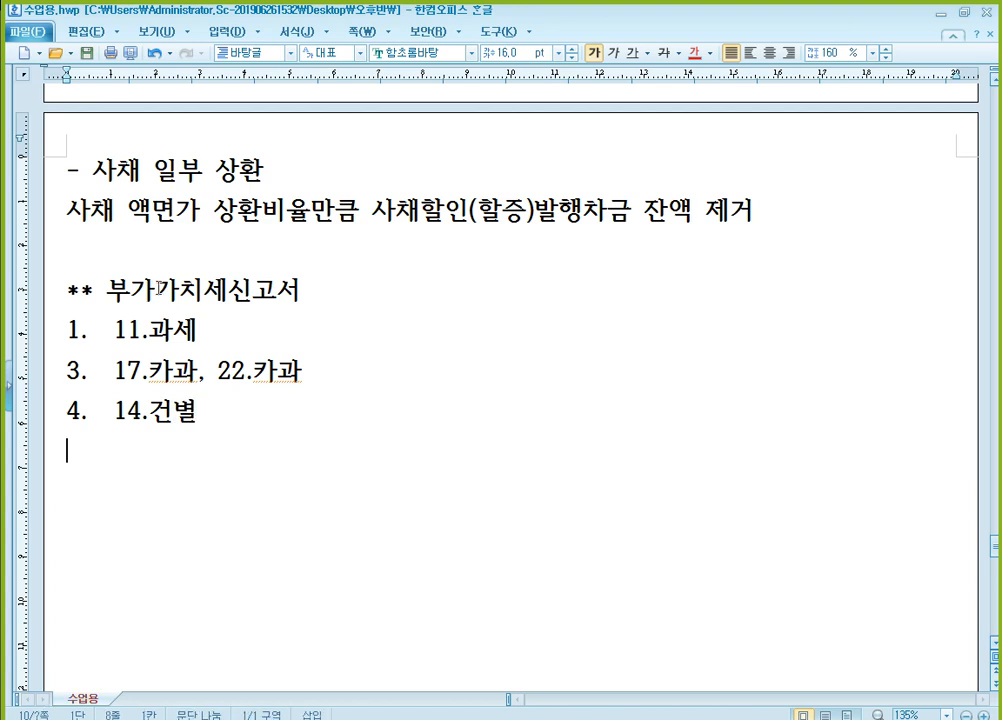
type("5.  12.영")
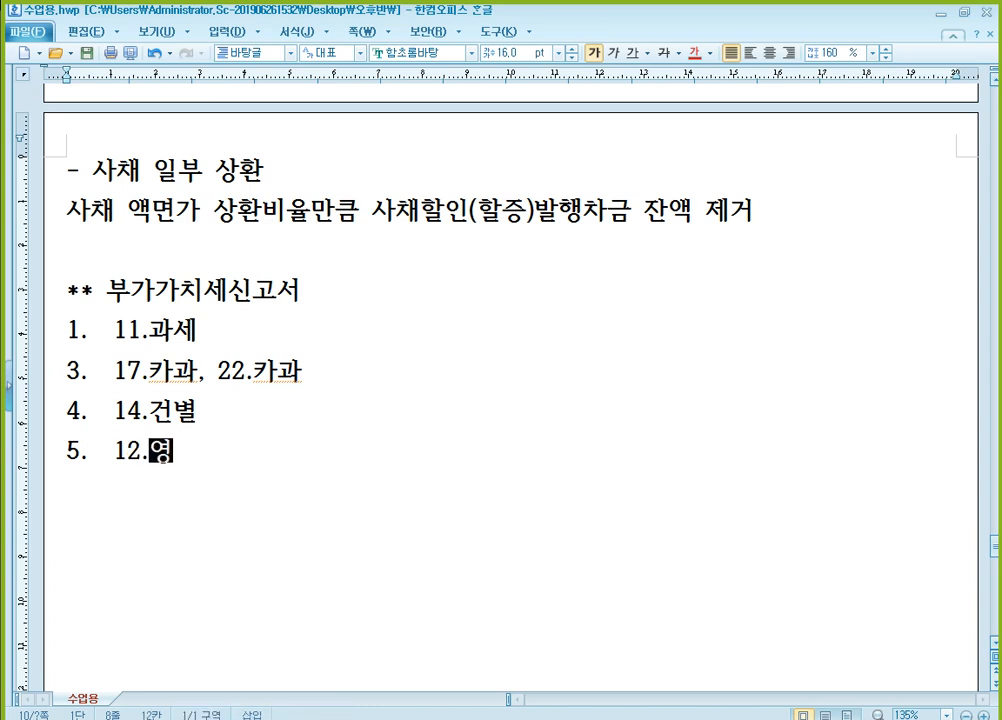
type("세")
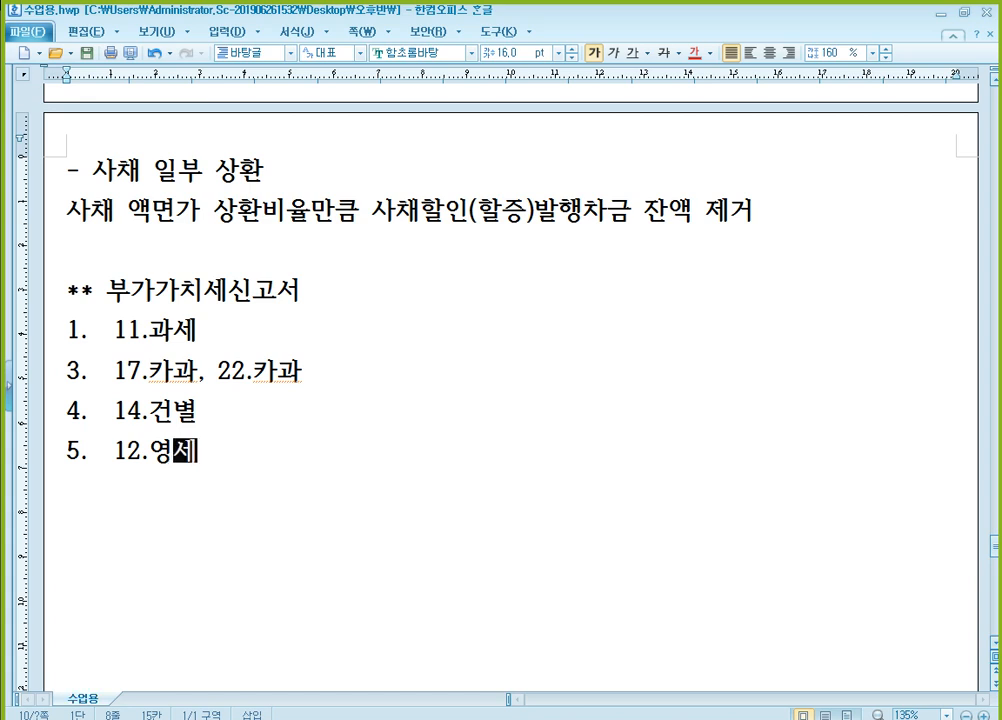
key("Return")
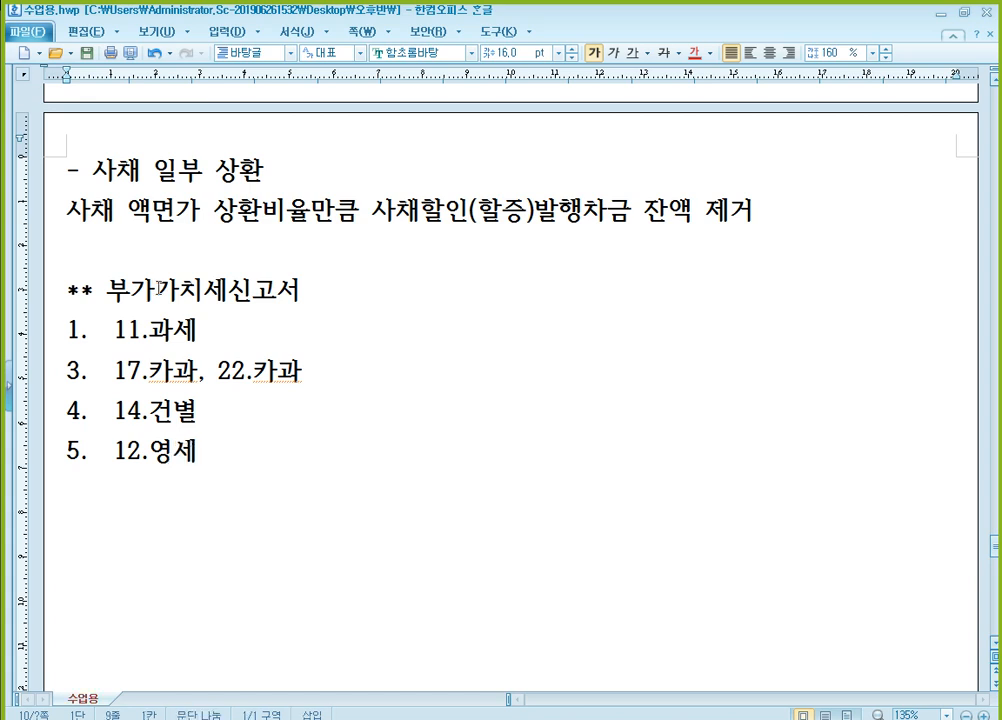
type("6.    16.수출")
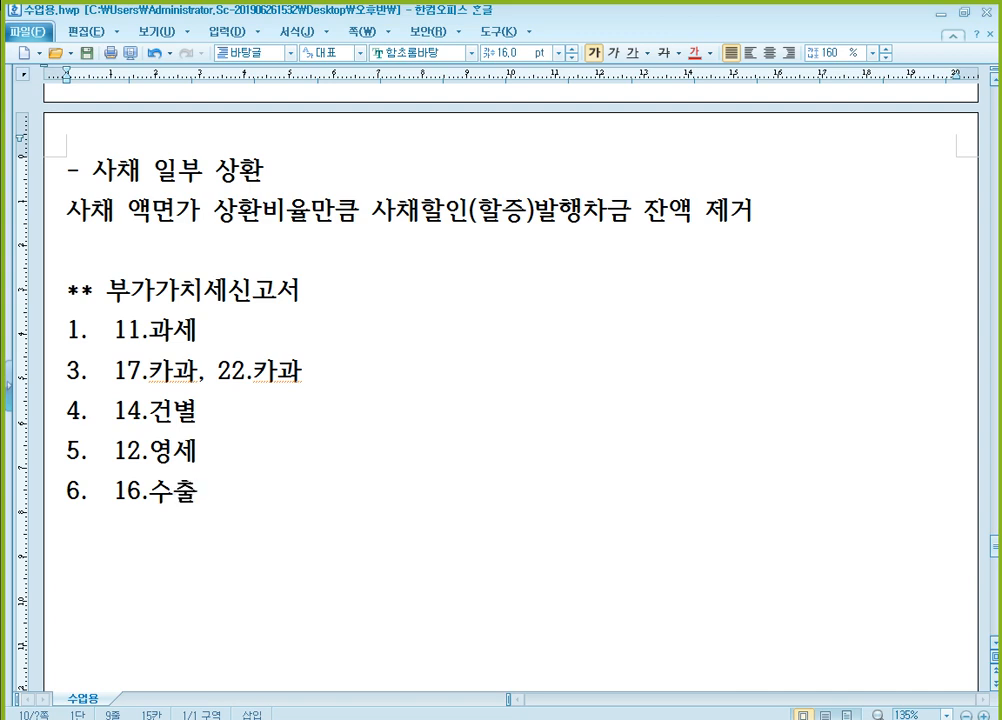
key("Return")
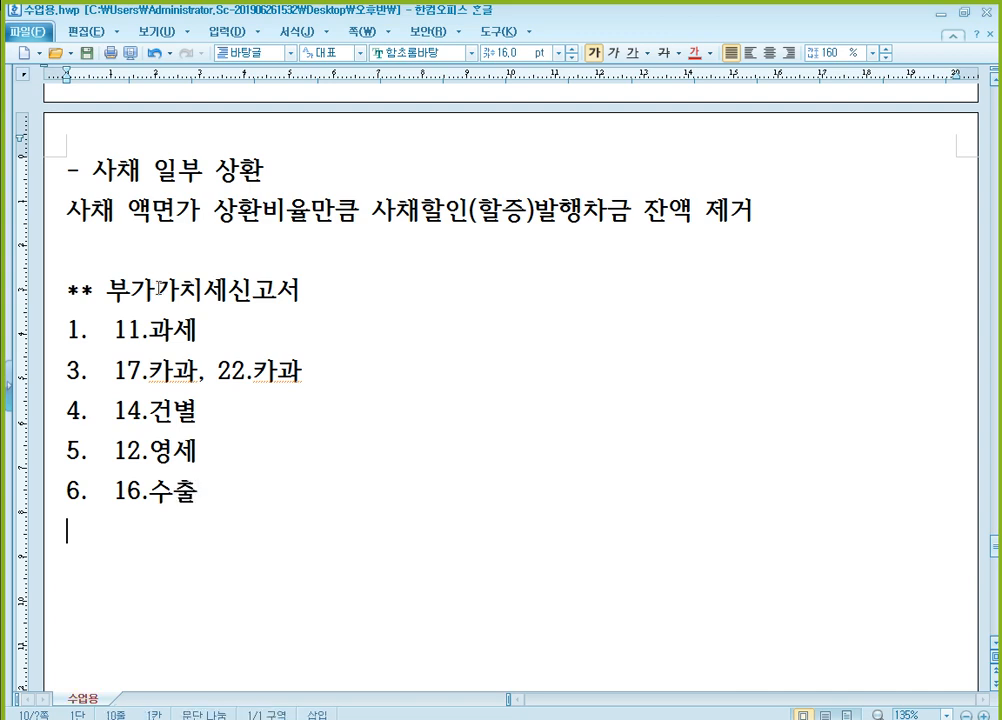
Add the list item "7. 예정신고 누락 (우측)" below item 6.
type("7. 예")
key("BackSpace")
key("BackSpace")
type("옛")
key("BackSpace")
type("정순고")
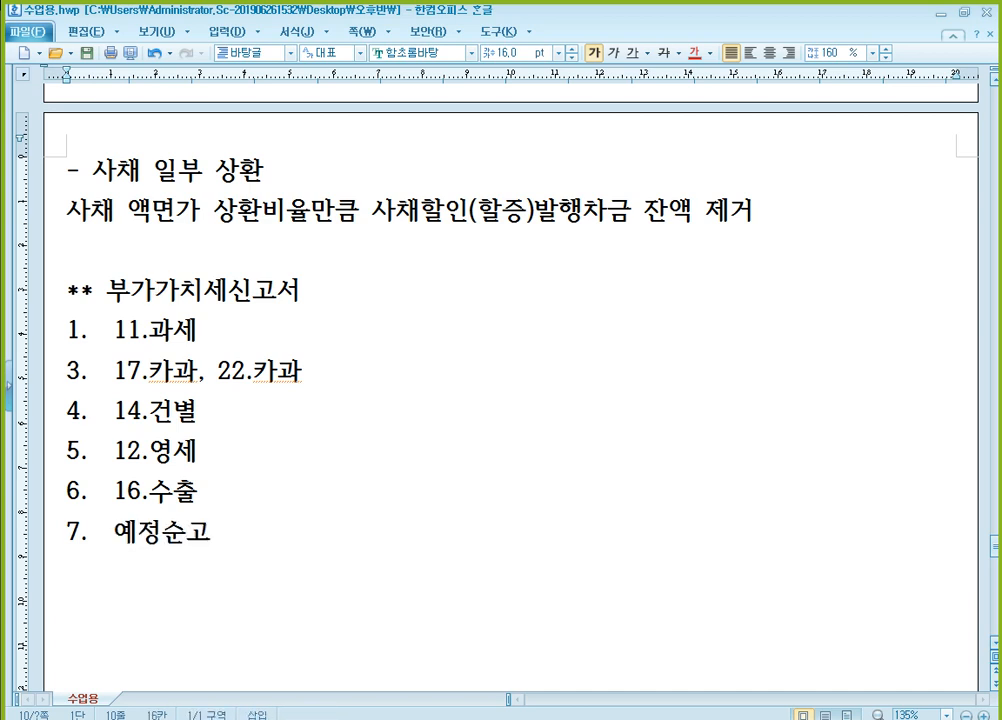
key("BackSpace")
key("BackSpace")
key("BackSpace")
type("신고 누락")
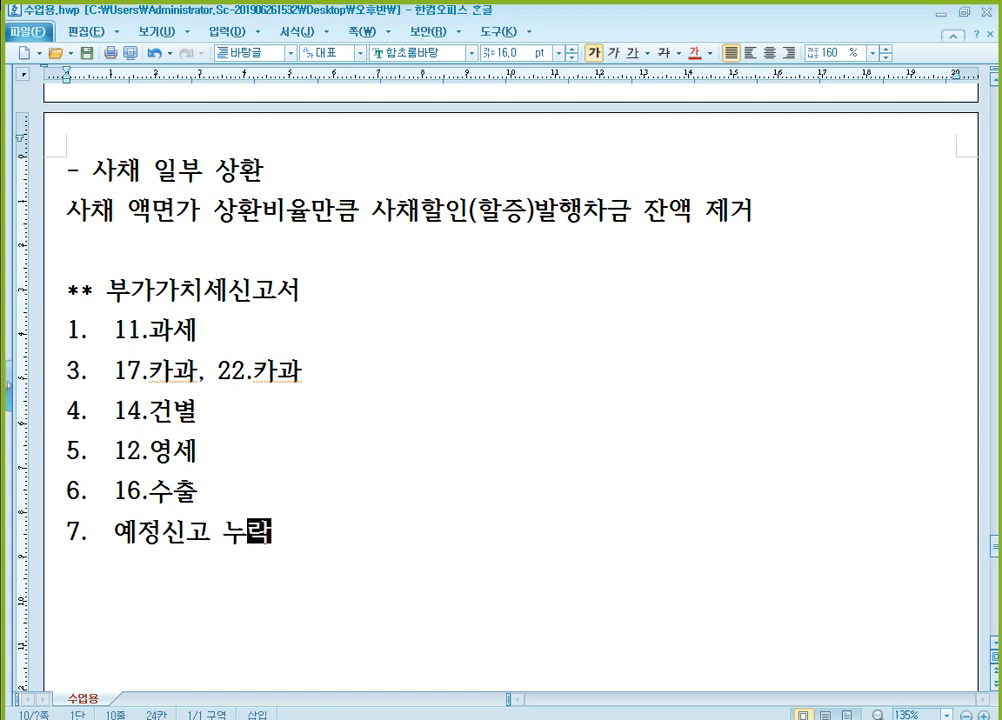
type(" (우측)")
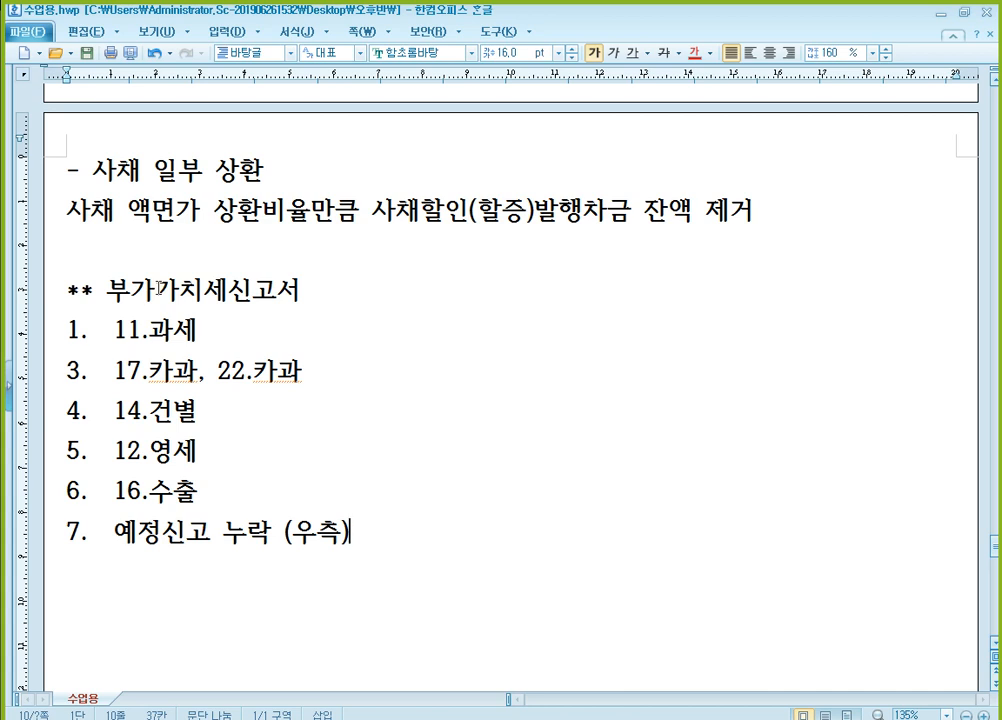
key("Return")
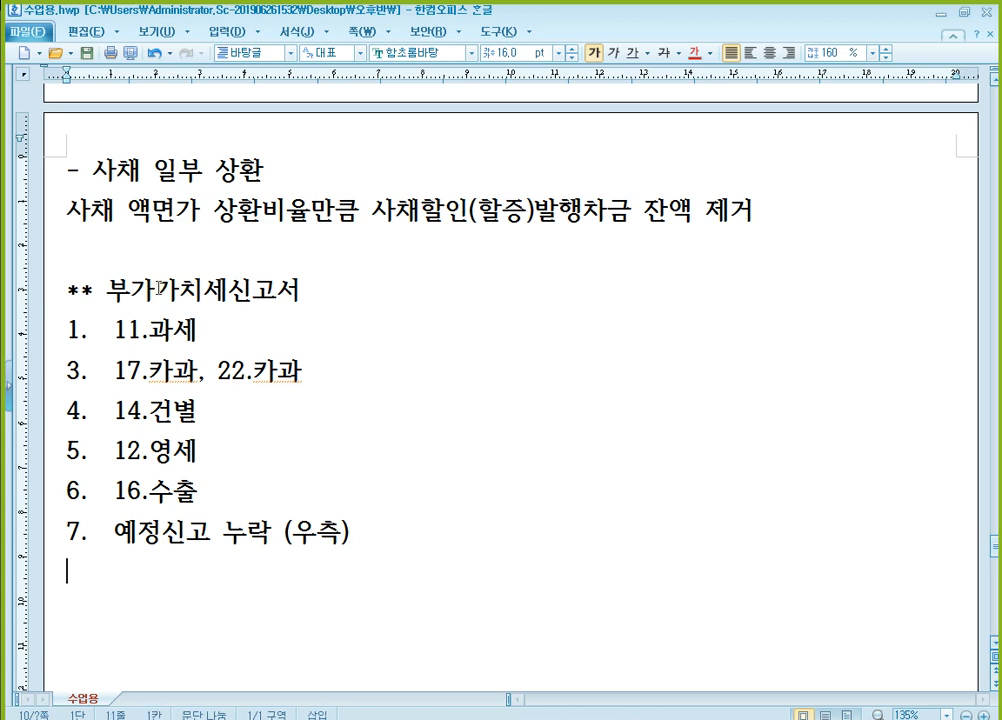
Add the list item "8. 대손세액공제" below item 7.
type("8.  대손바")
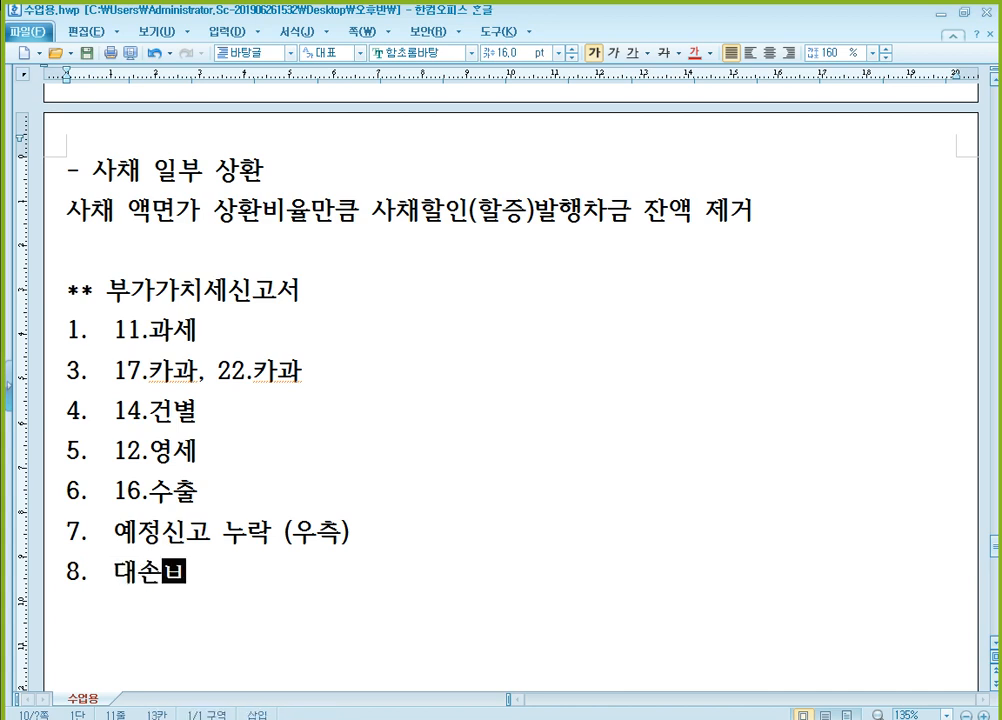
key("BackSpace")
key("BackSpace")
key("BackSpace")
key("BackSpace")
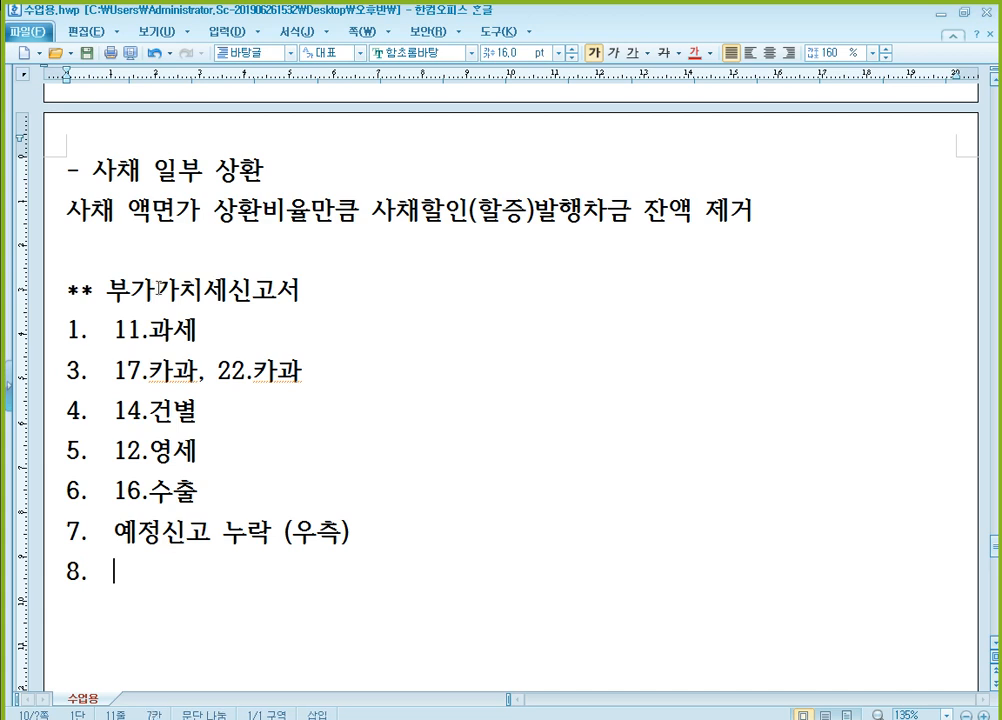
type("대손세액공제")
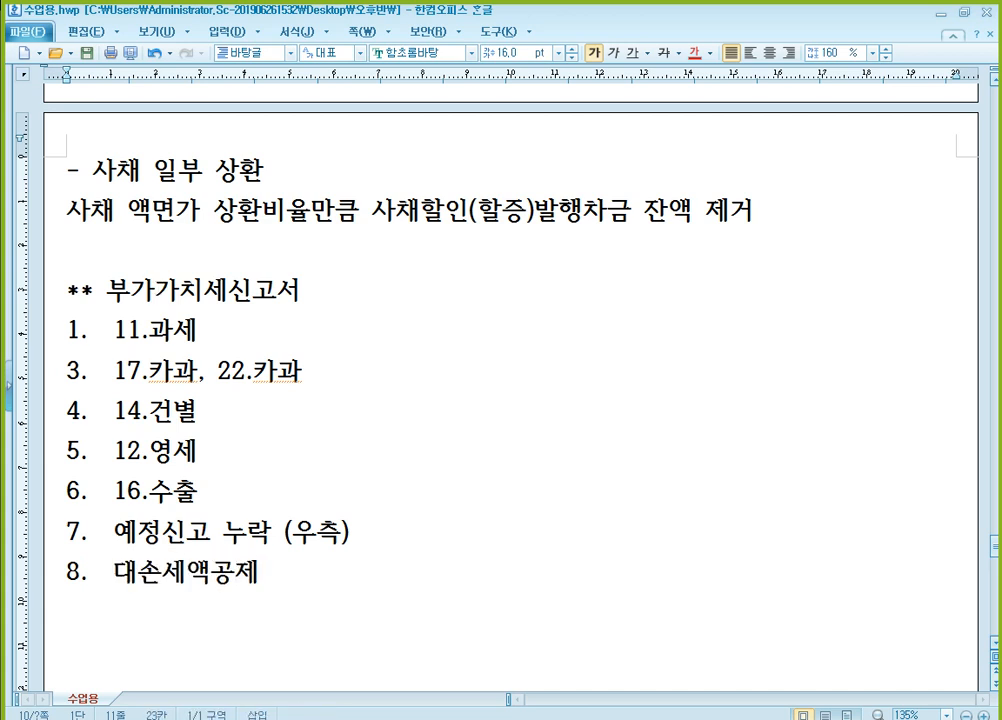
Continue item 8 after "대손세액공제" with "받으면 (-), 대손세액 회수 (+) => 대손금의 10/110".
type(" 받으면 ")
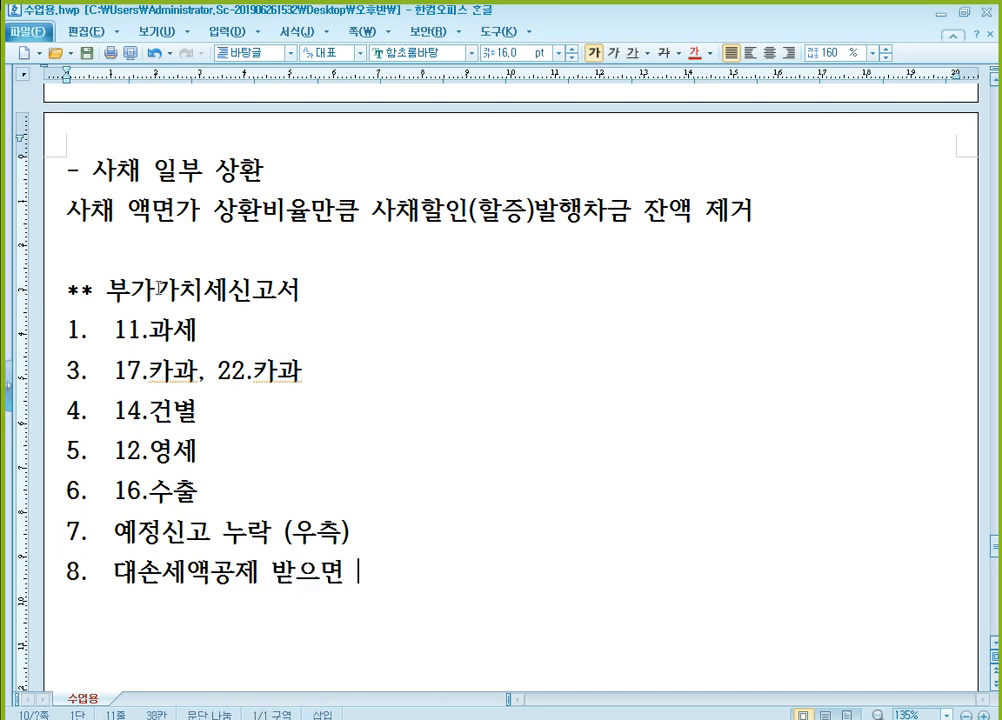
type("(-")
type("),")
type(" 대손에")
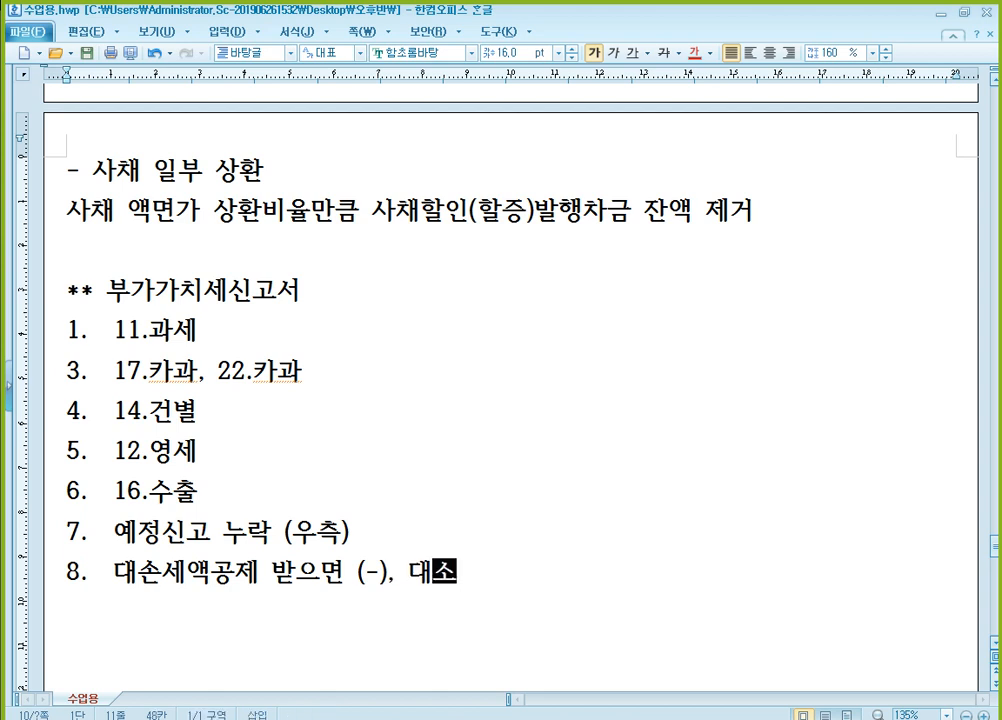
type("ㅇ")
key("BackSpace")
key("BackSpace")
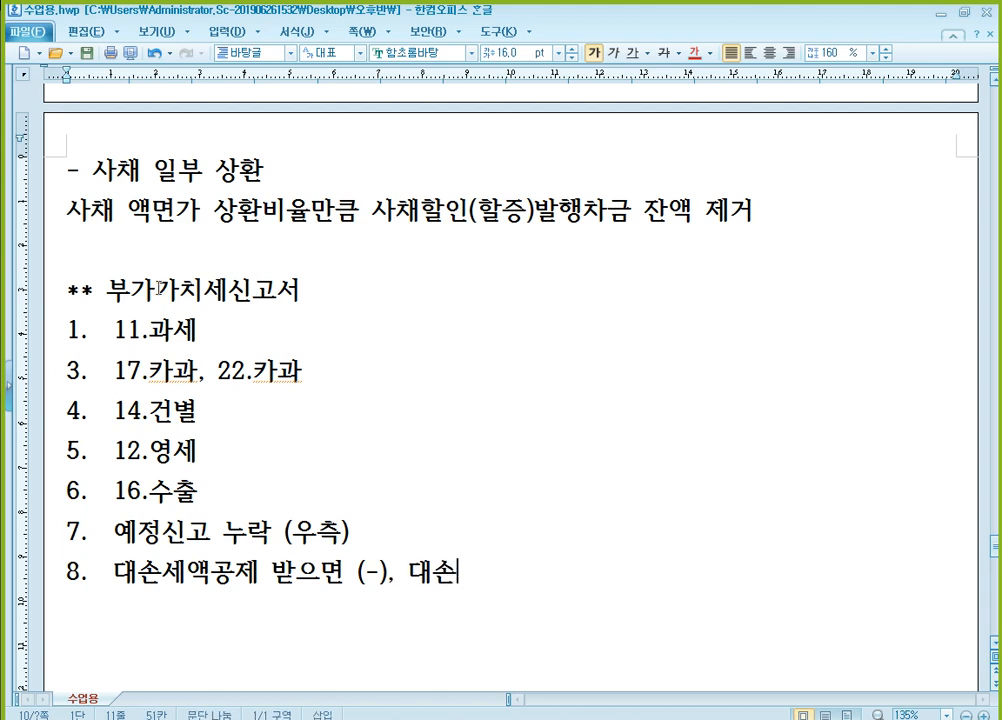
type("세애ㄱ 환")
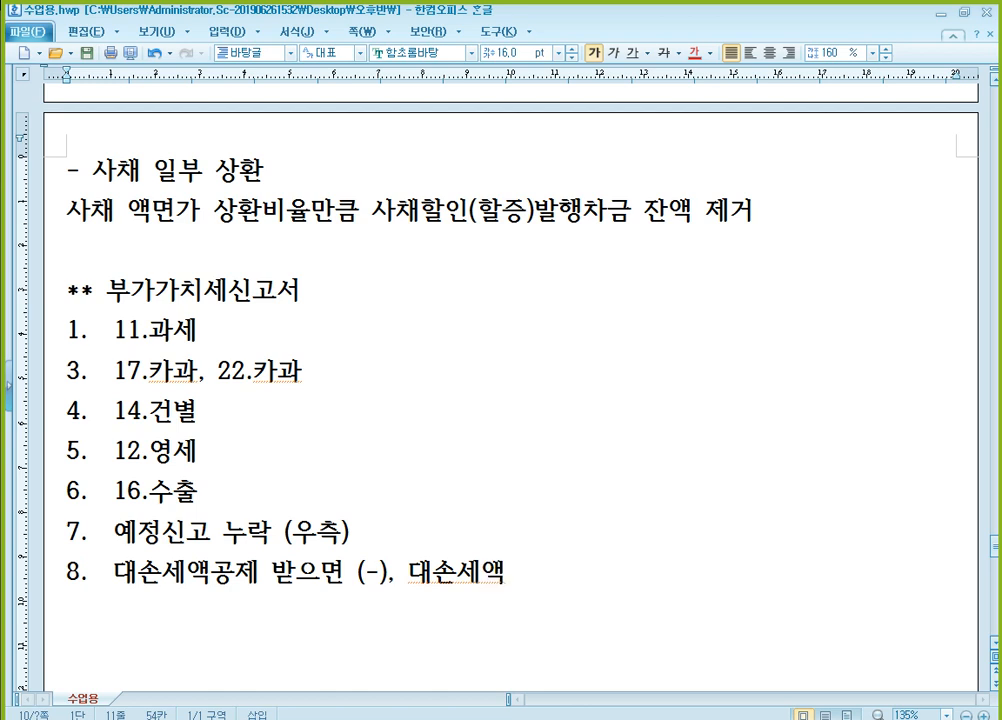
type("ㅜ (")
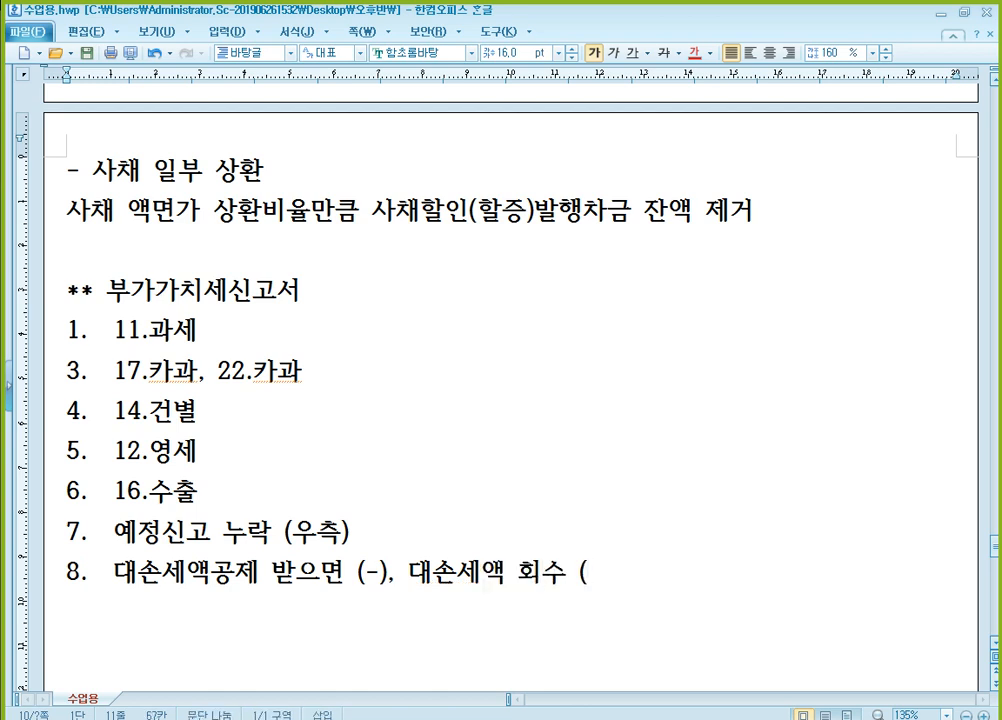
type("+) => 대손금의")
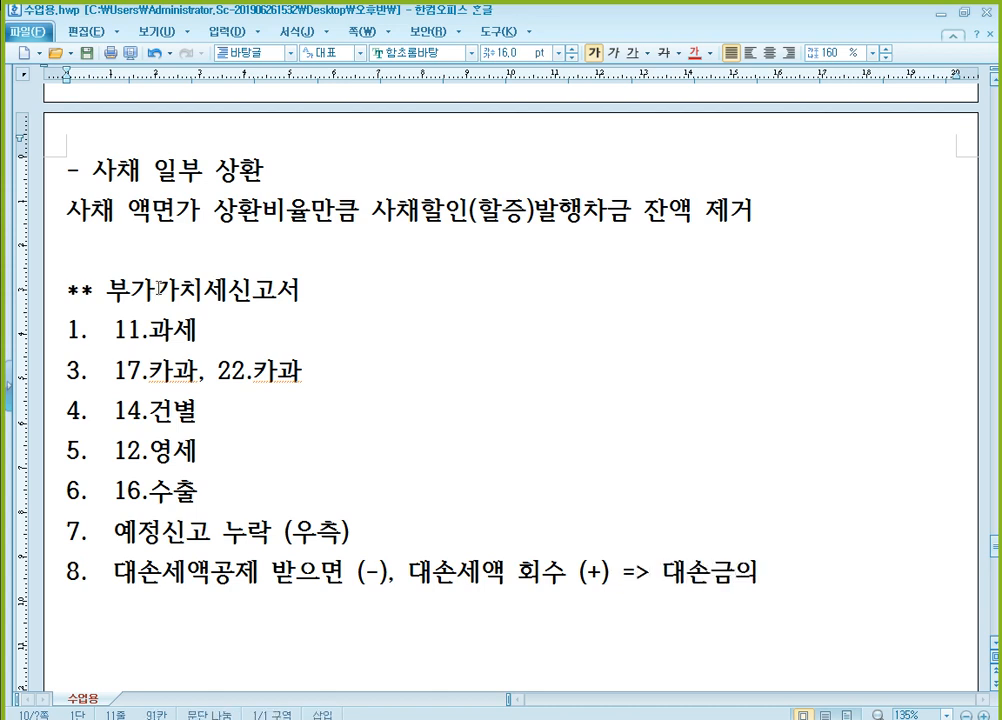
type(" 10/110")
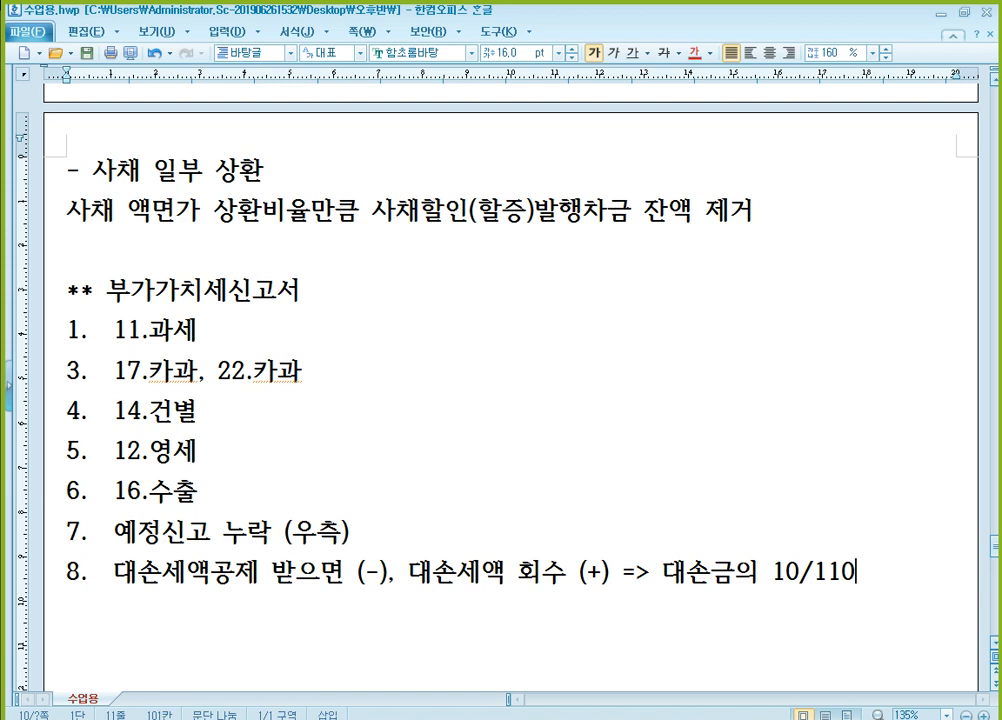
Add "(대손금/11)" on a new line below item 8, indented beneath "대손금의 10/110".
type(" (")
key("BackSpace")
key("BackSpace")
key("BackSpace")
key("Return")
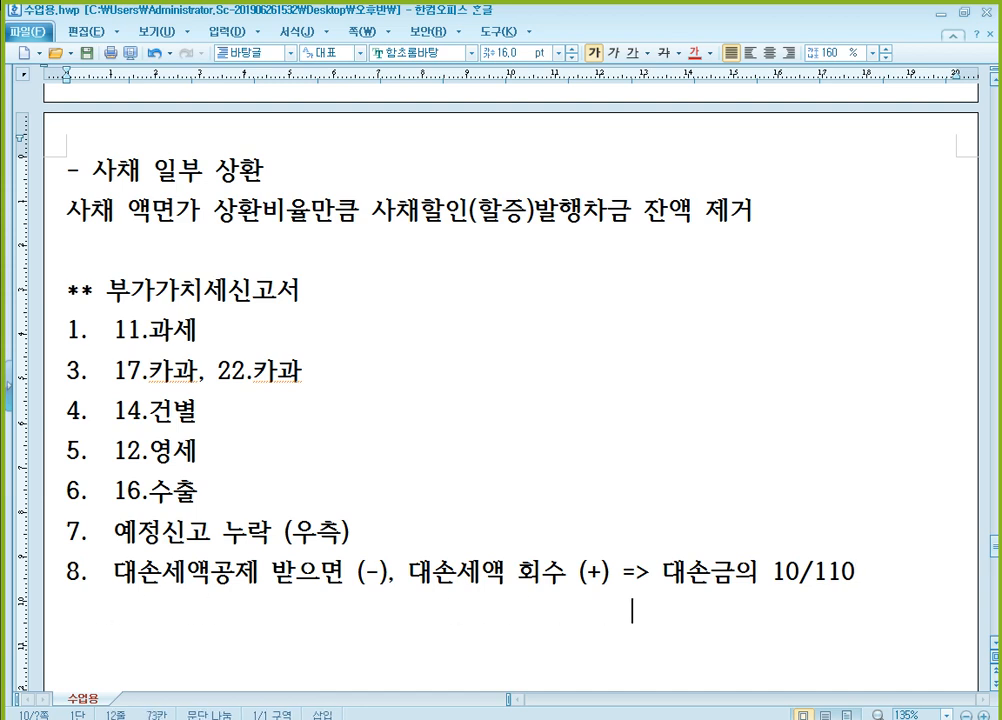
type("(대손금")
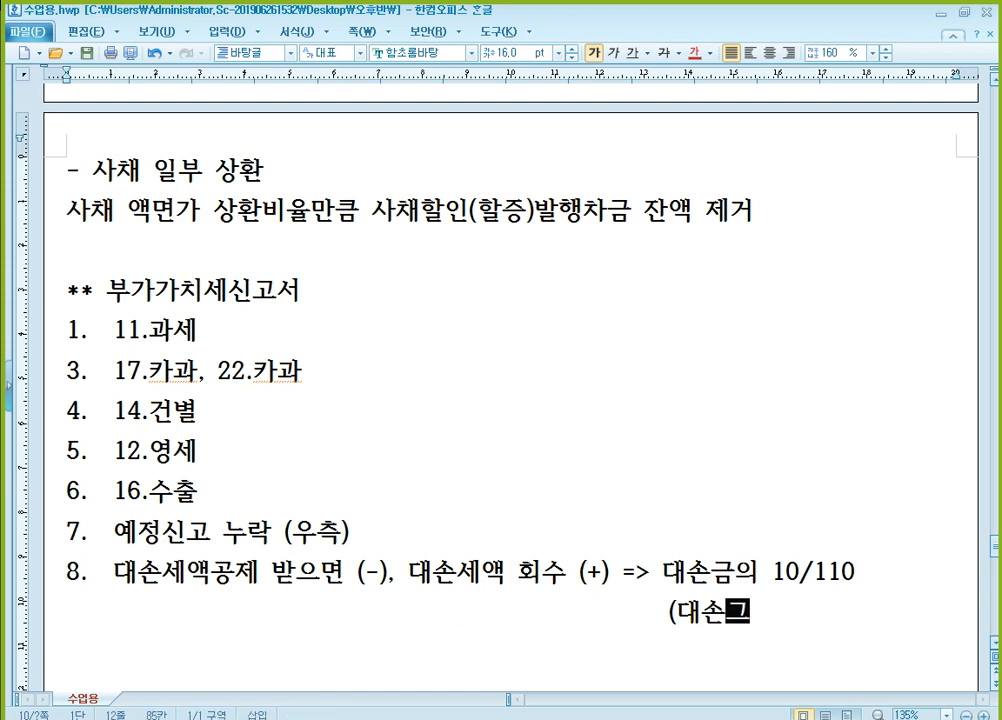
type("/11)")
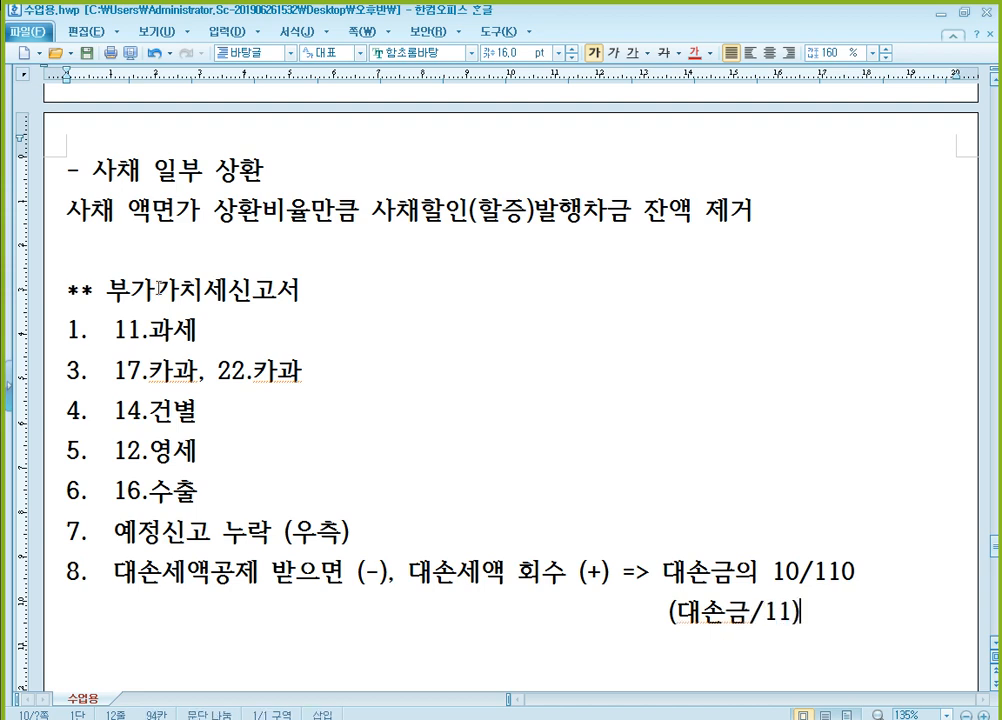
Insert "대손세액 = " before "대손금/11" inside the parentheses below item 8.
key("Left")
key("Left")
key("Left")
key("Left")
key("Left")
key("Left")
key("Left")
key("Left")
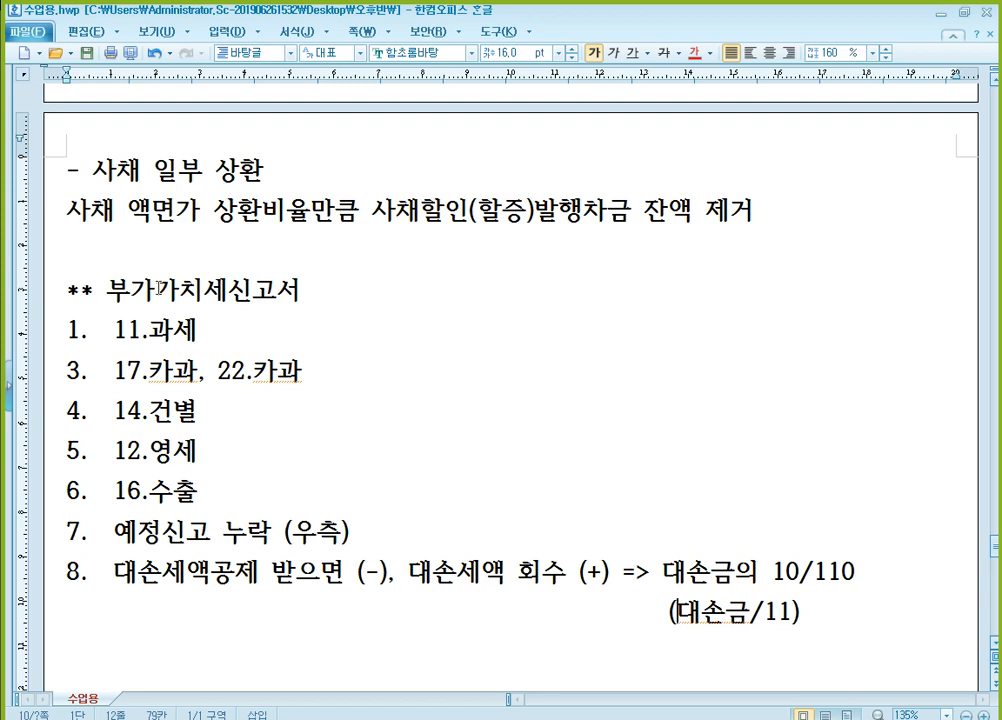
type("대손세액 =")
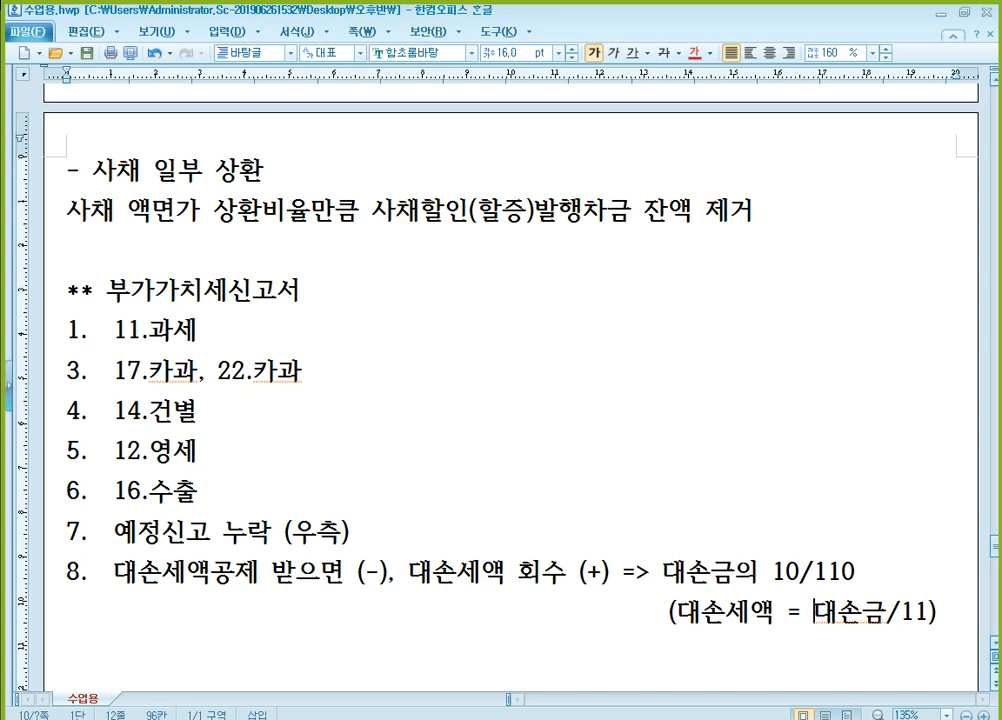
Add the list item "9. 과세표준 (가) 매출세액 - 부가세예수금" below the 대손세액 formula.
scroll(510, 400, "down", 2)
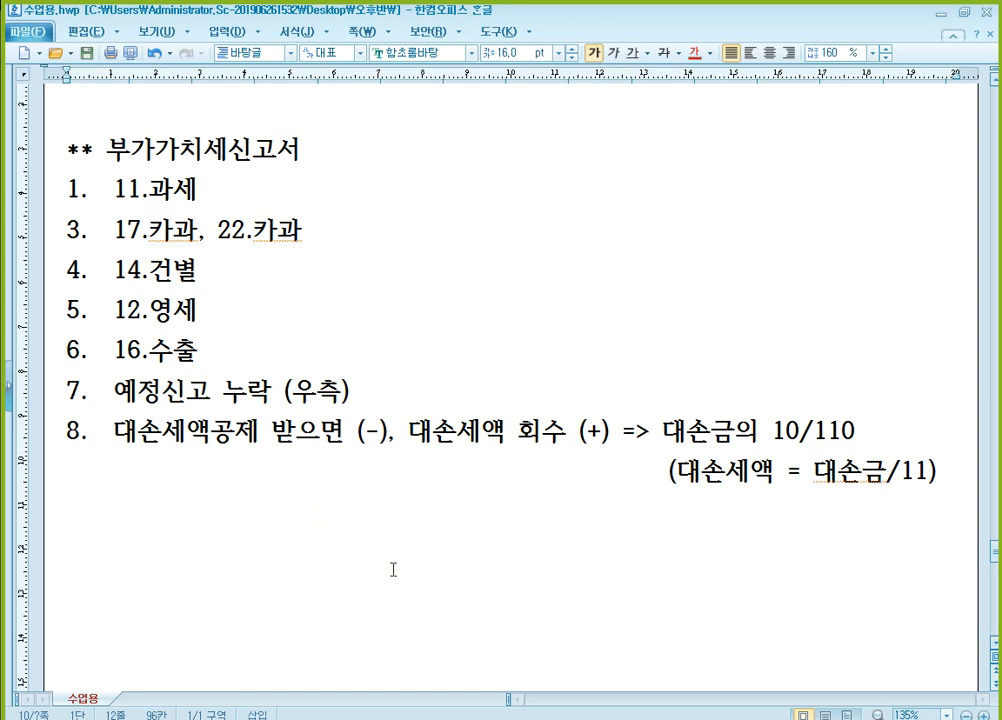
left_click(423, 541)
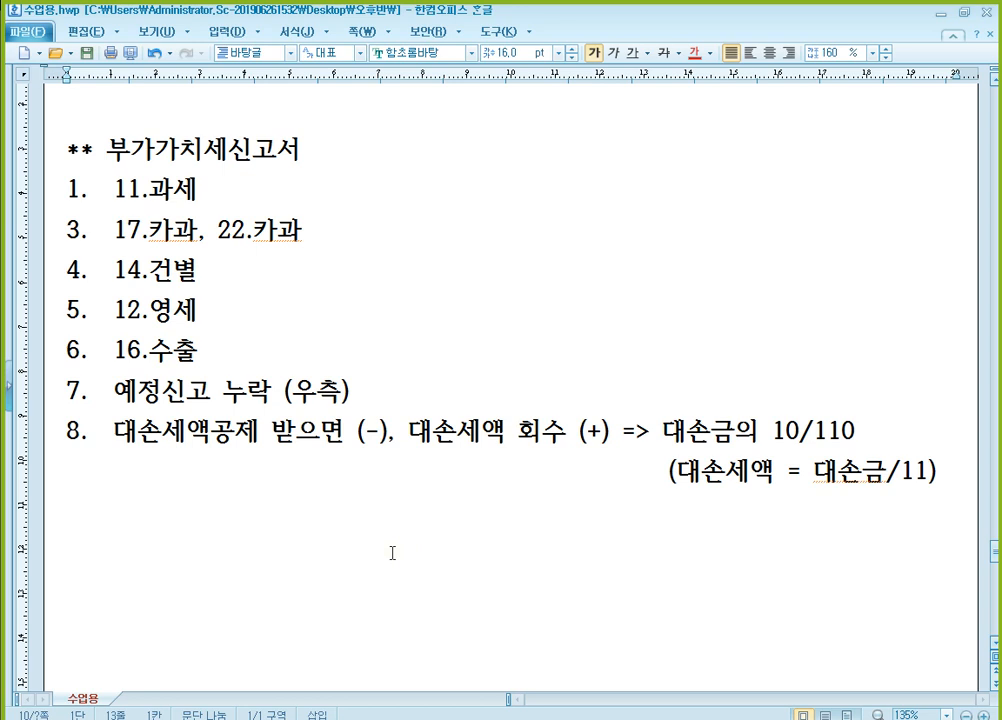
type("9.     과세")
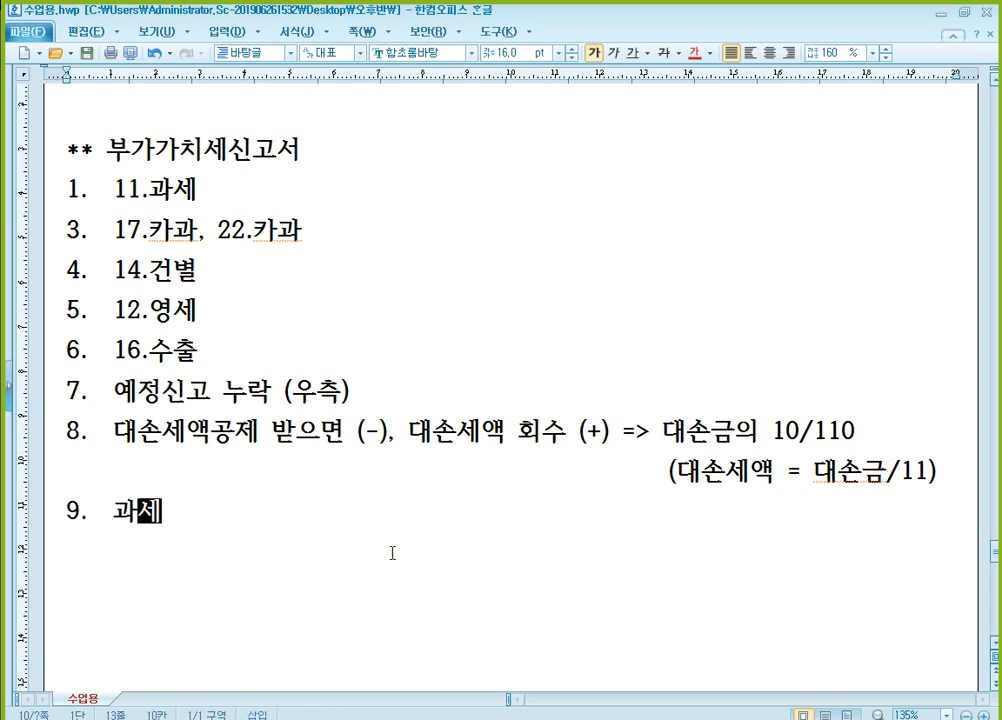
type("표주ㄴ")
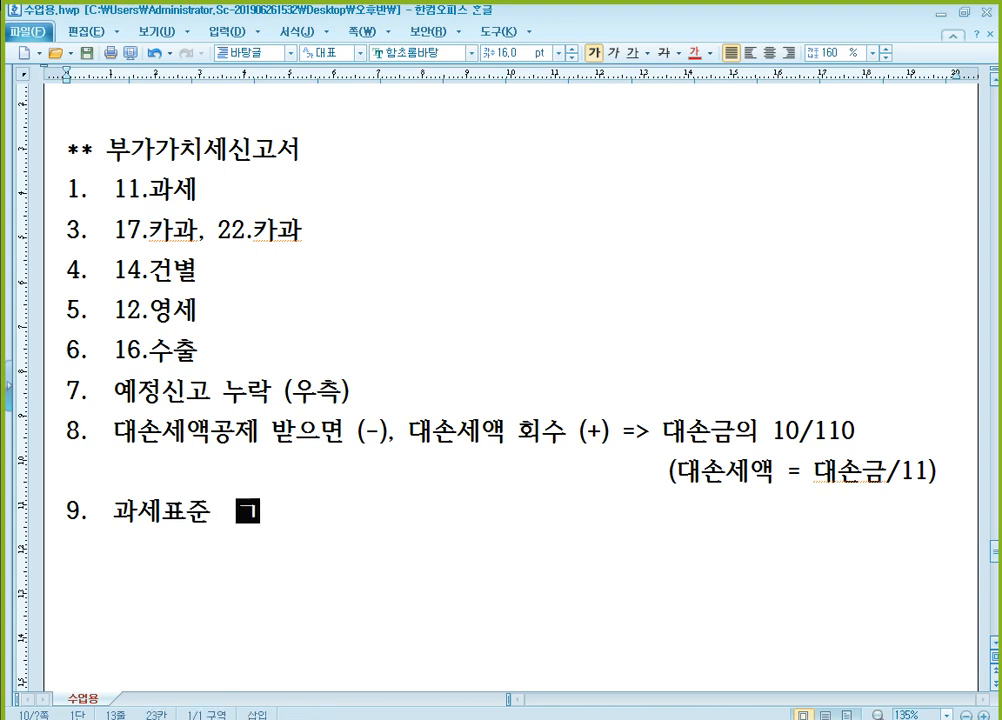
type("       (가) ")
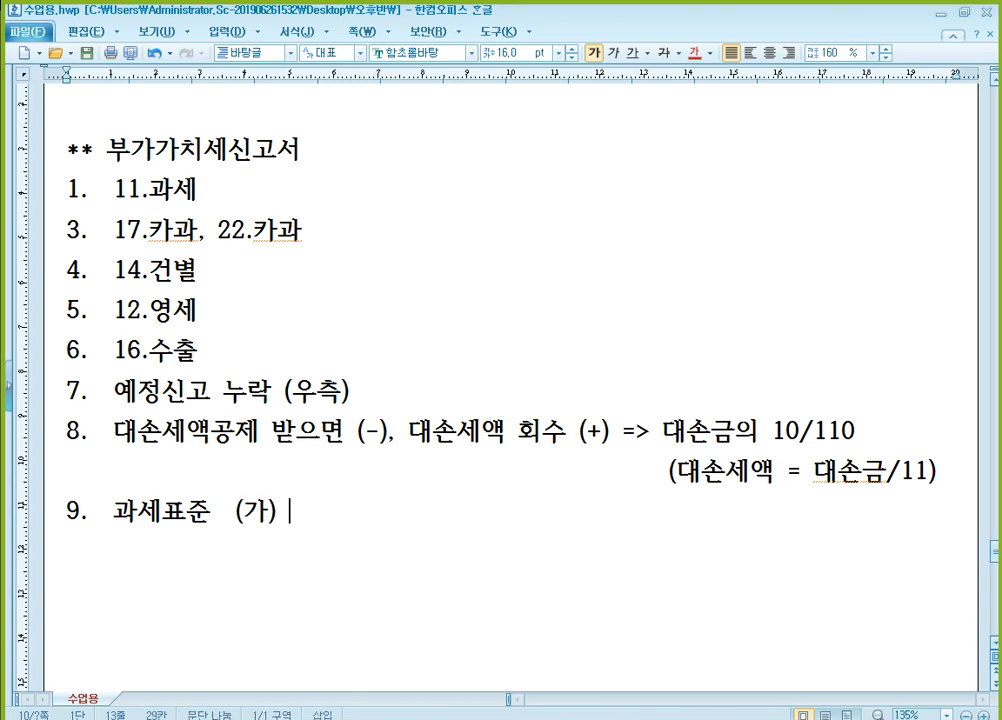
type("맺출세액")
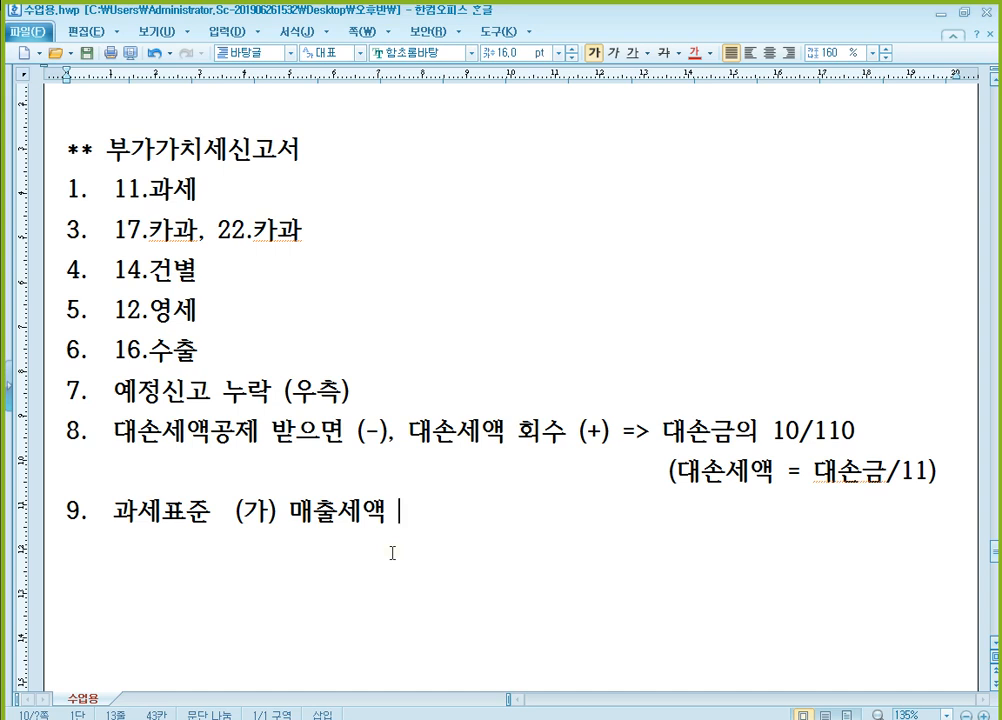
type(" - 부가세")
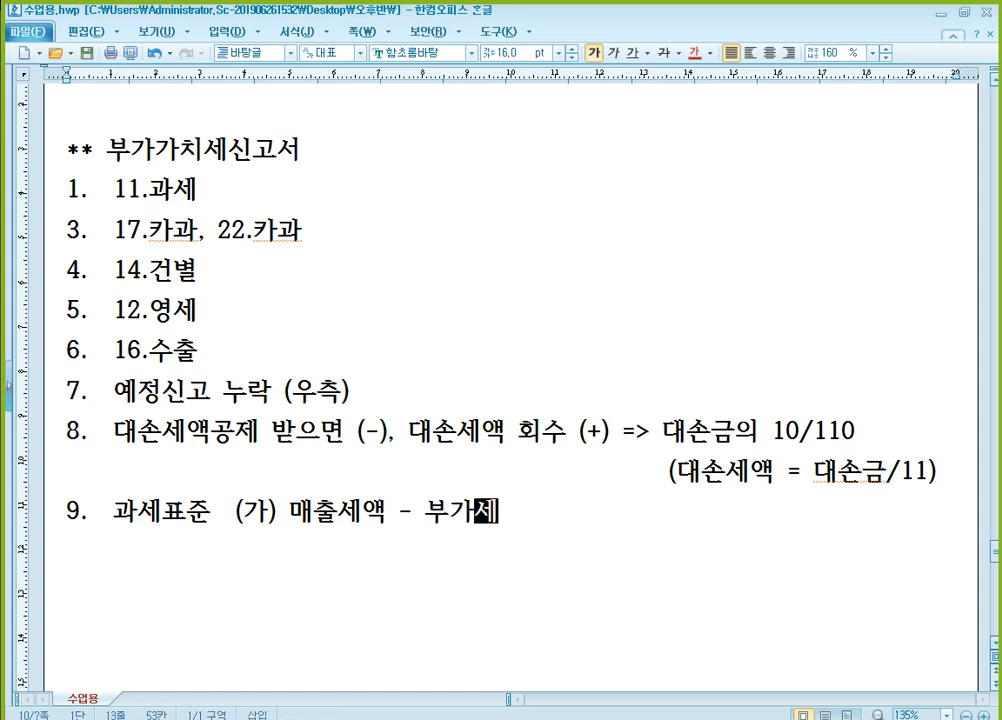
type("예수금")
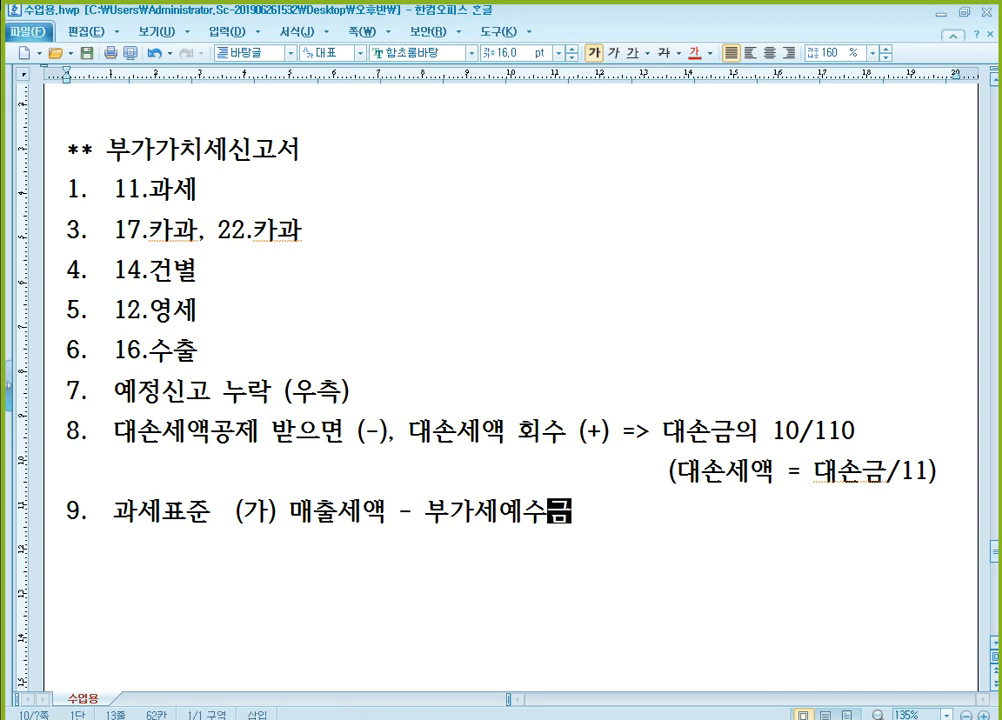
key("Return")
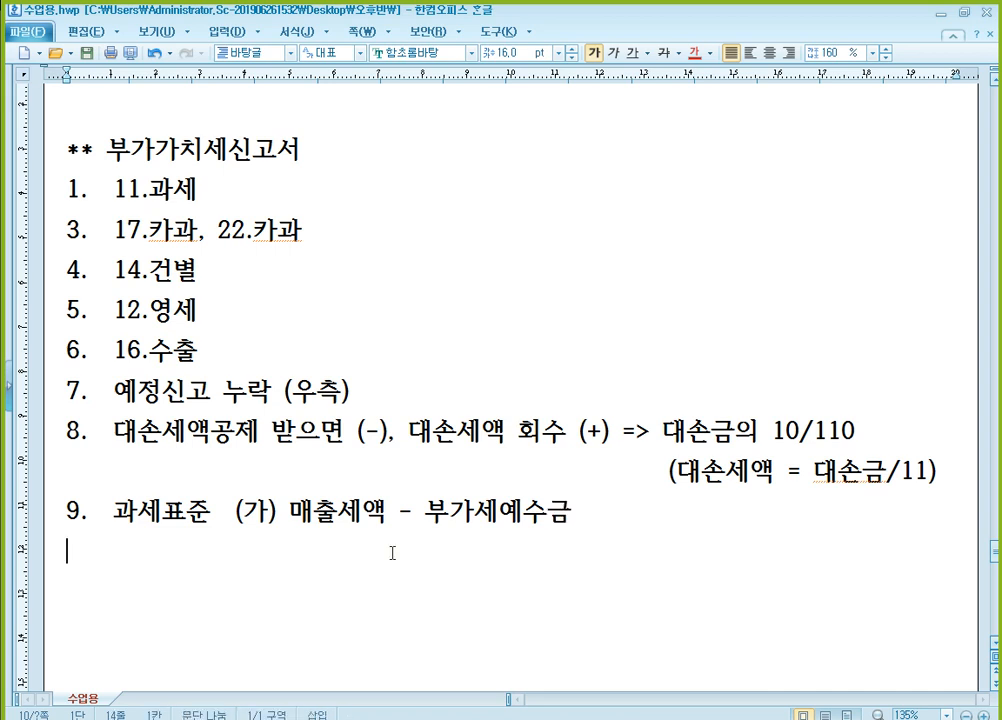
Leave a blank line after item 9 and add the list item "10. 51.과세, 52.영세, 54.불공, 55.수입".
key("Return")
type("10.")
scroll(586, 494, "down", 2)
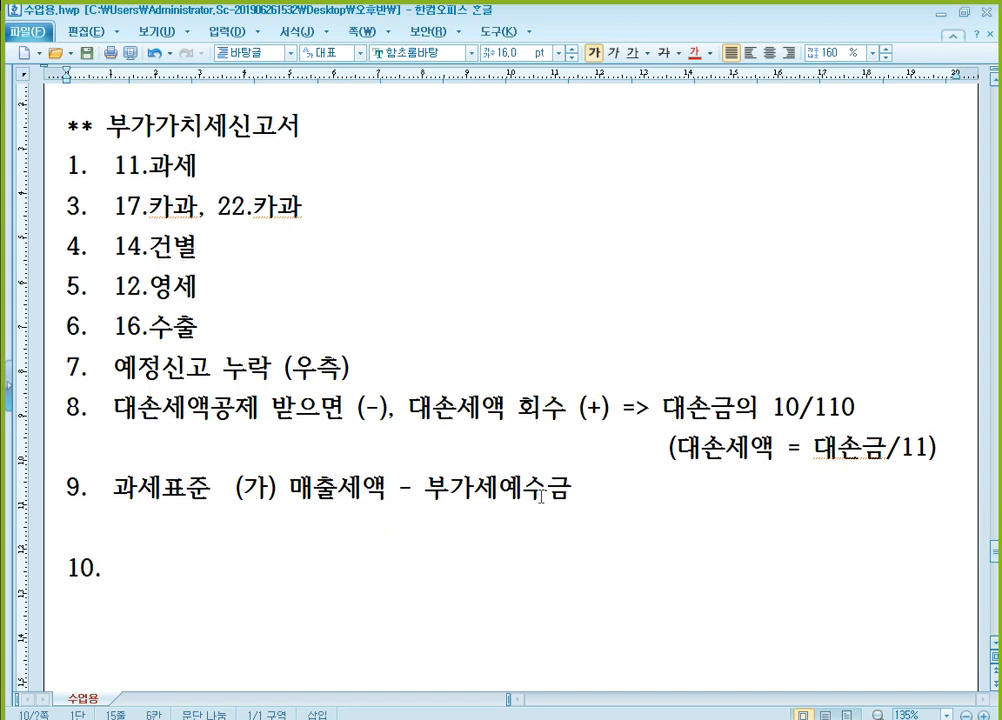
scroll(588, 494, "up", 1)
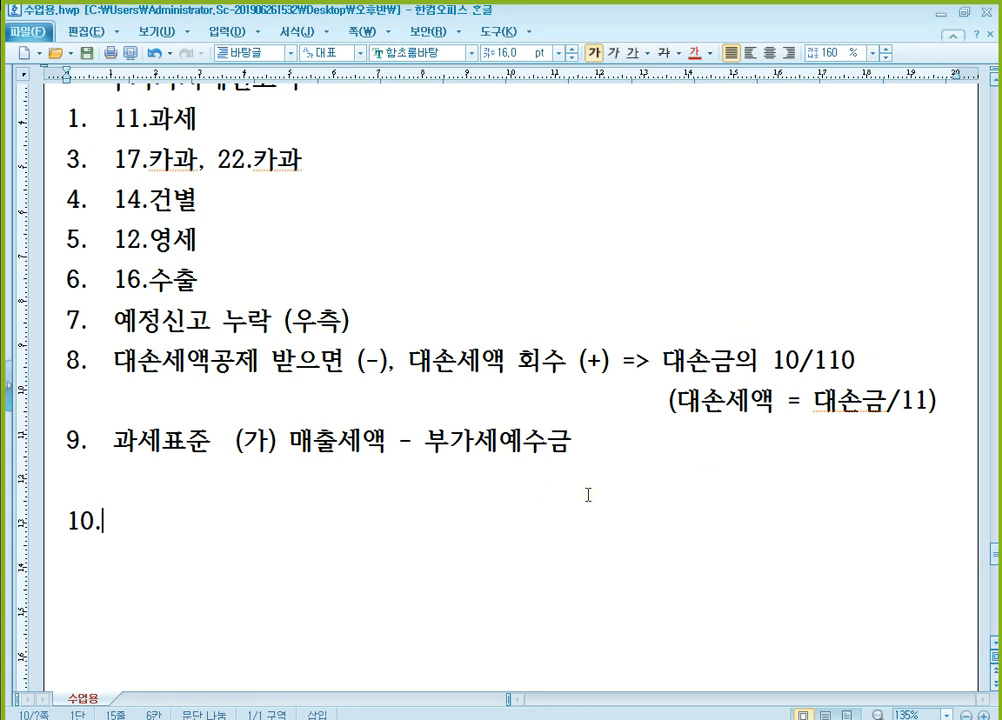
type("ㅠ")
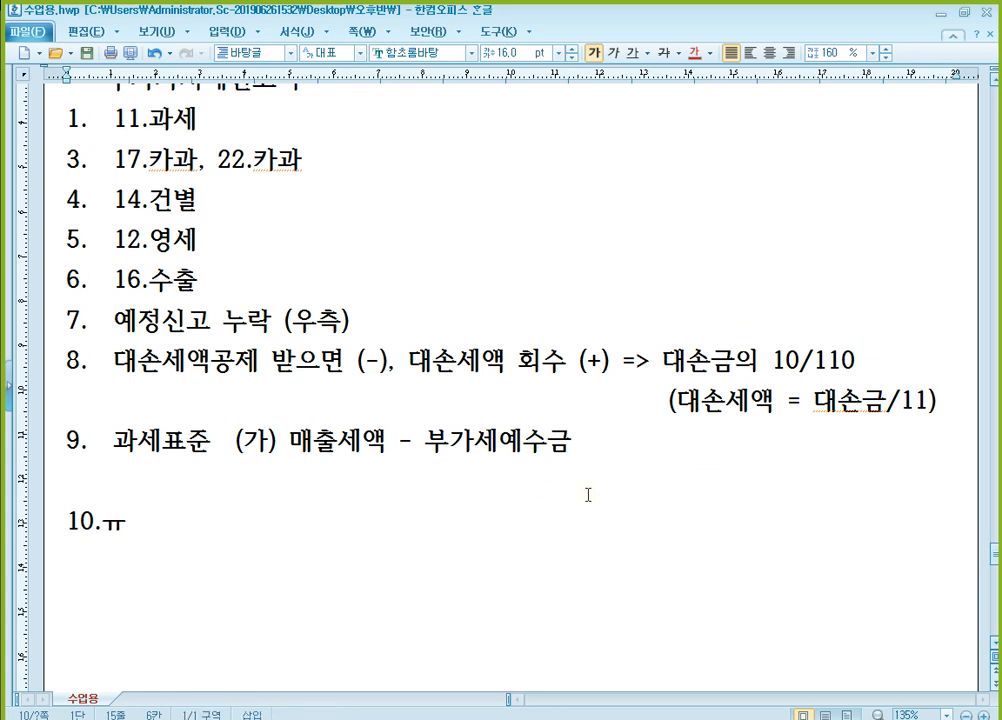
key("BackSpace")
type("51.")
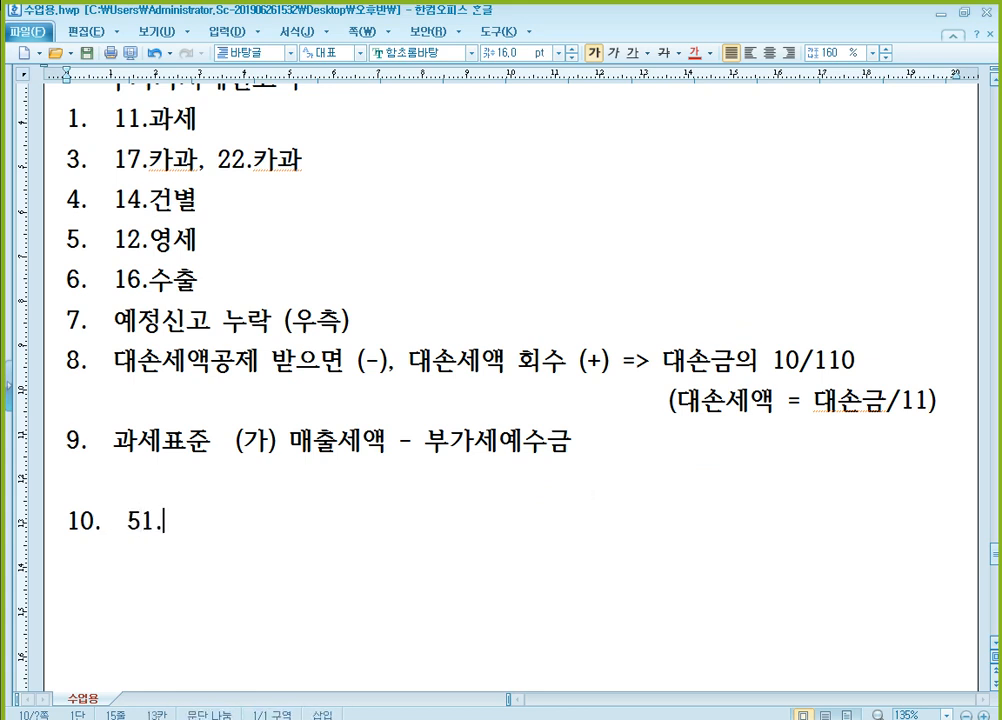
type("과")
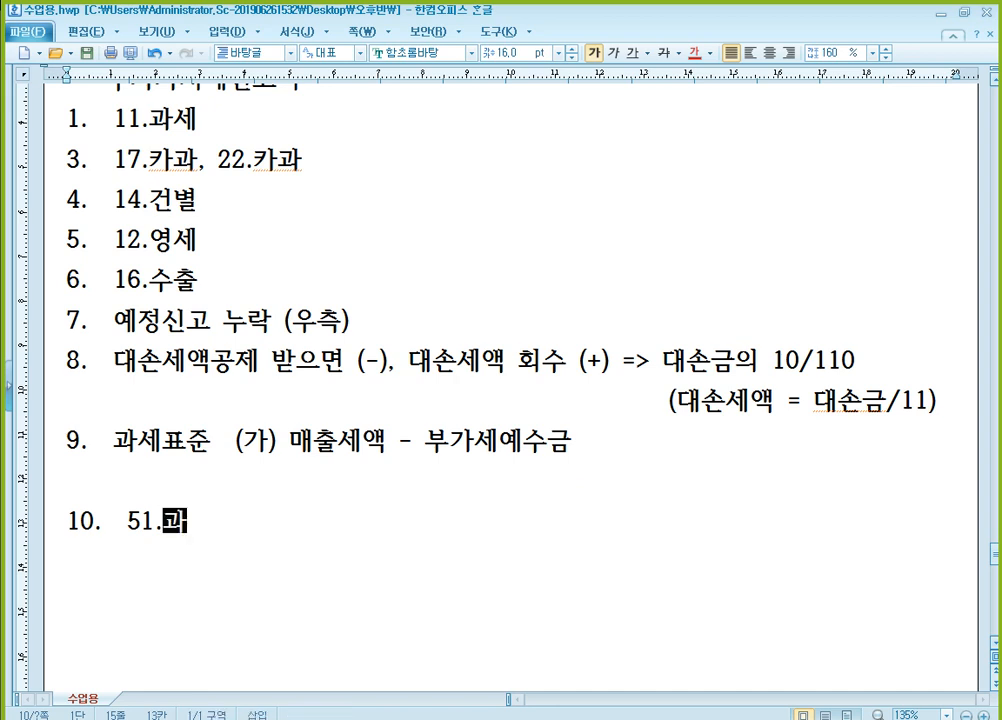
type("세, 52.영세,")
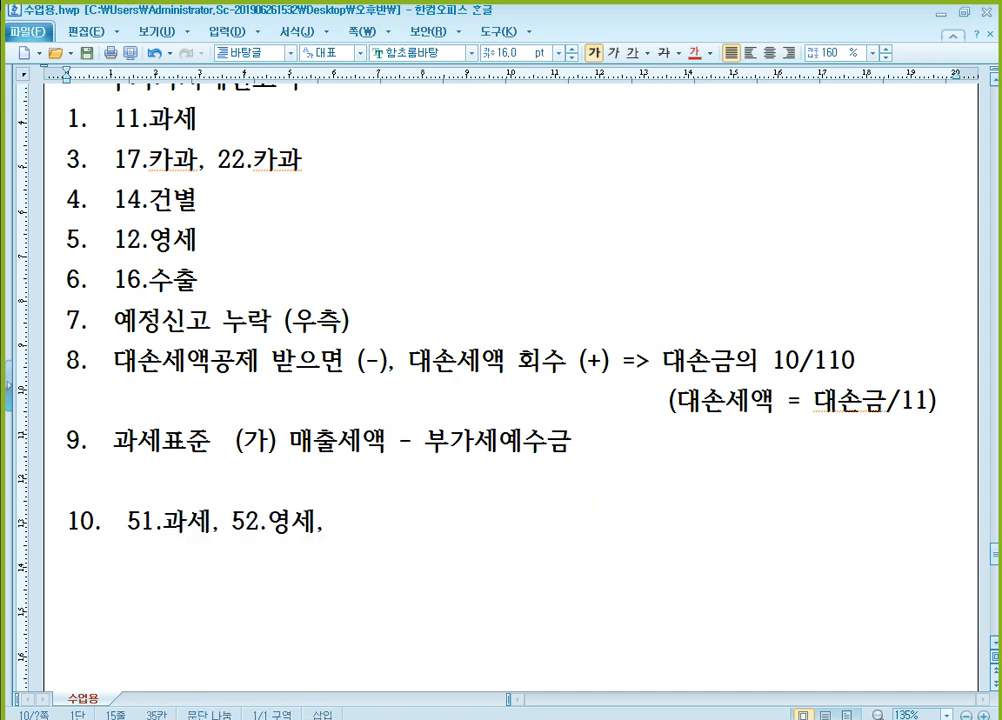
type(" 54.불공")
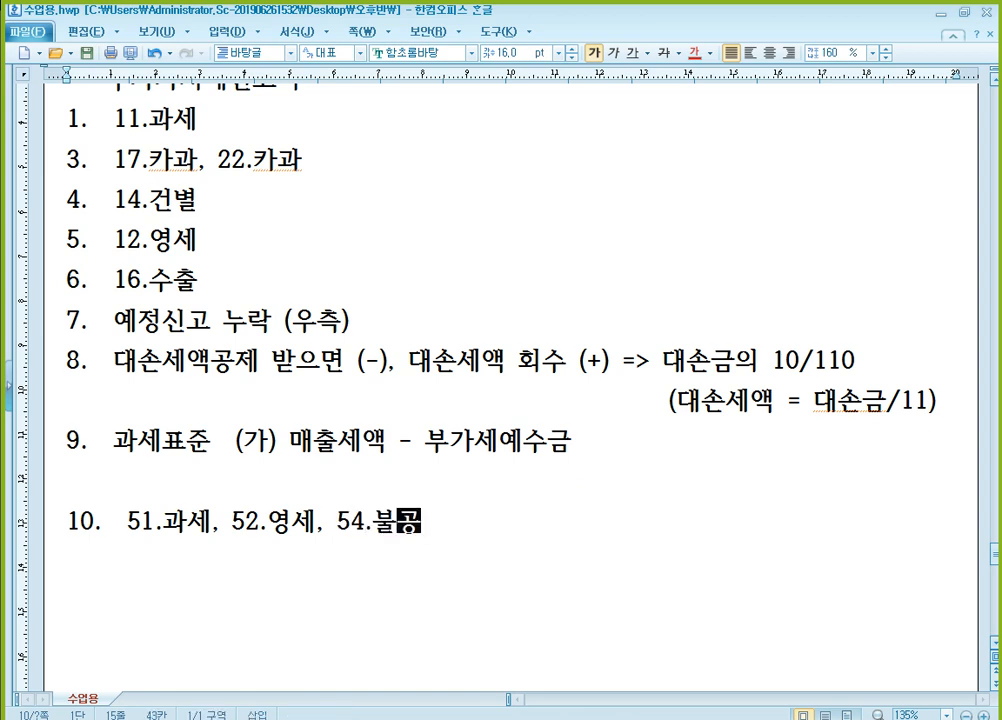
type(", 55.")
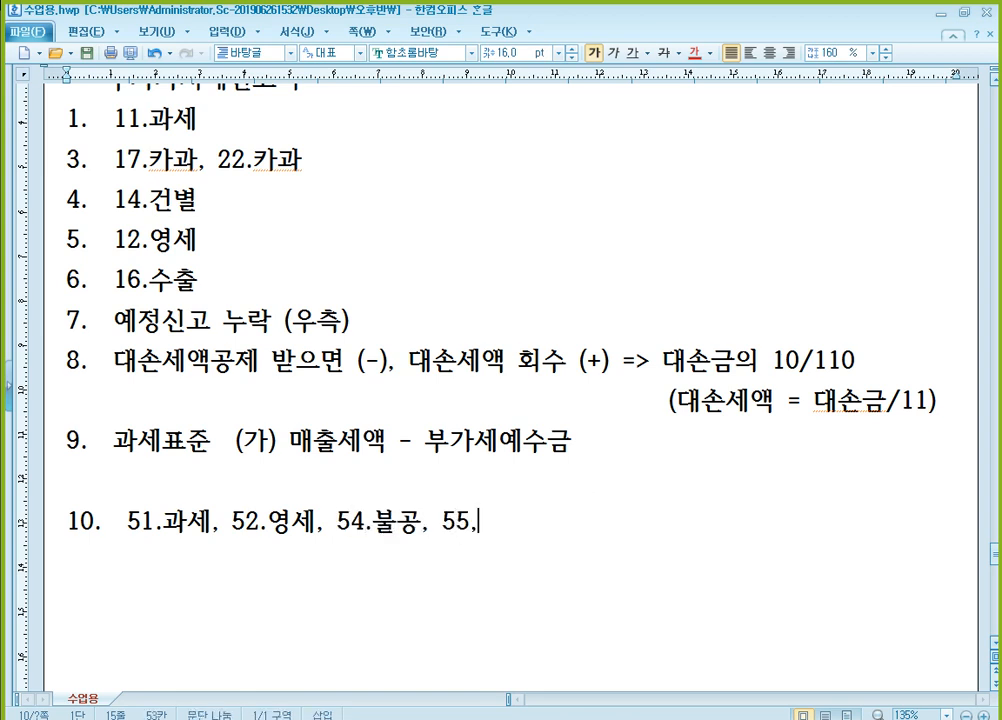
key("BackSpace")
type(".수입")
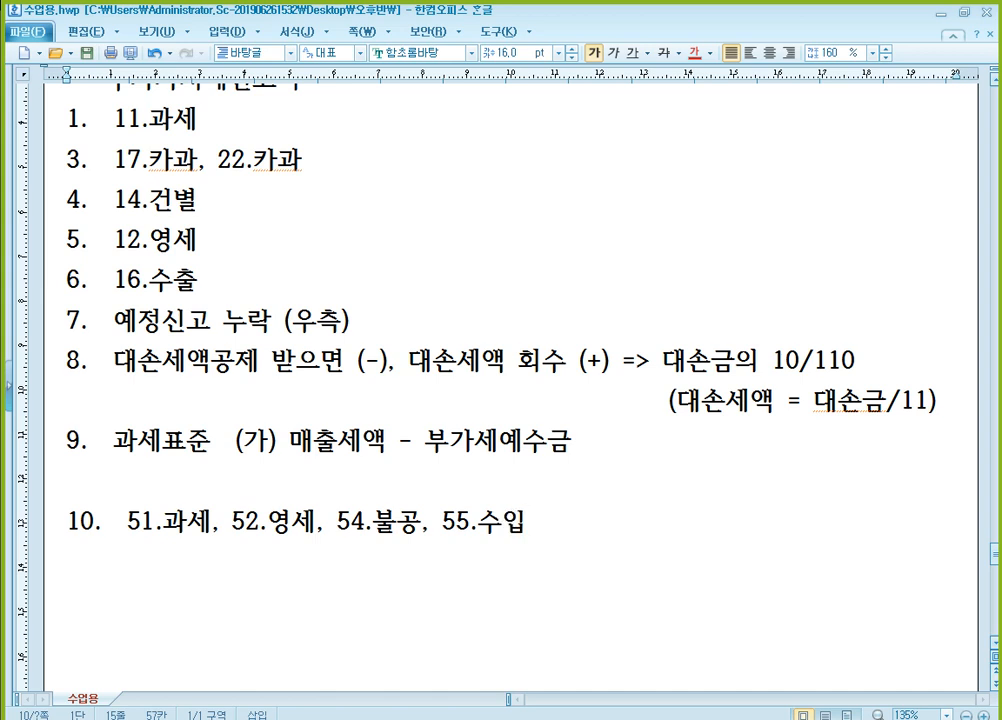
Append "=> 일반매입(고정자산 외)" to item 10 and start a new line below it.
type("=")
type("> 일반매이")
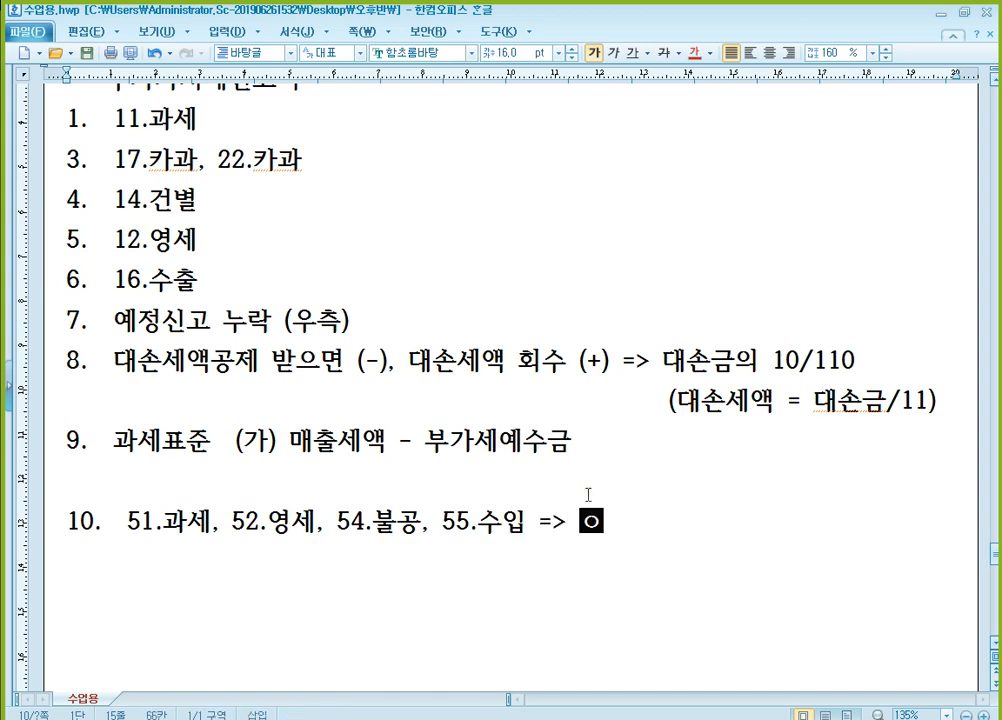
type("ㅂ")
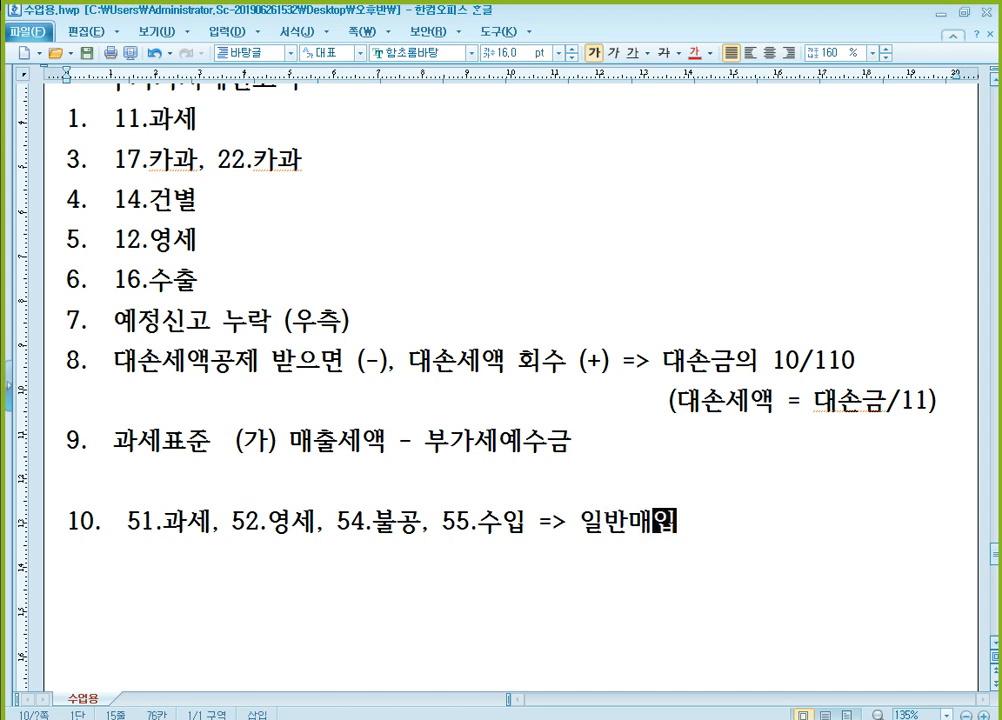
type("(")
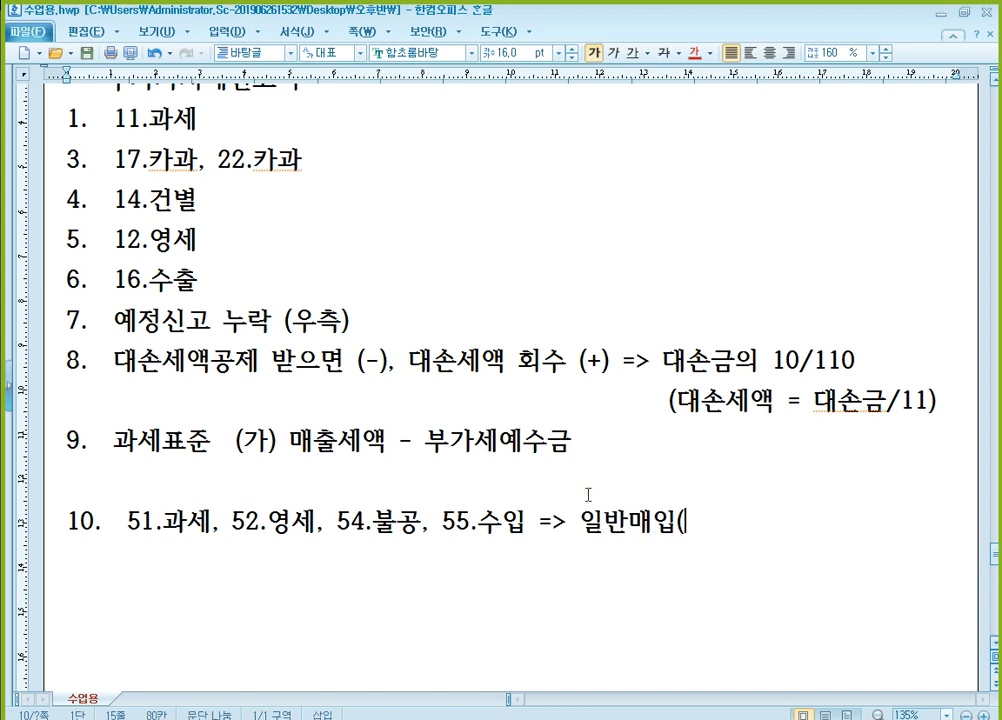
type("고정자산 외)")
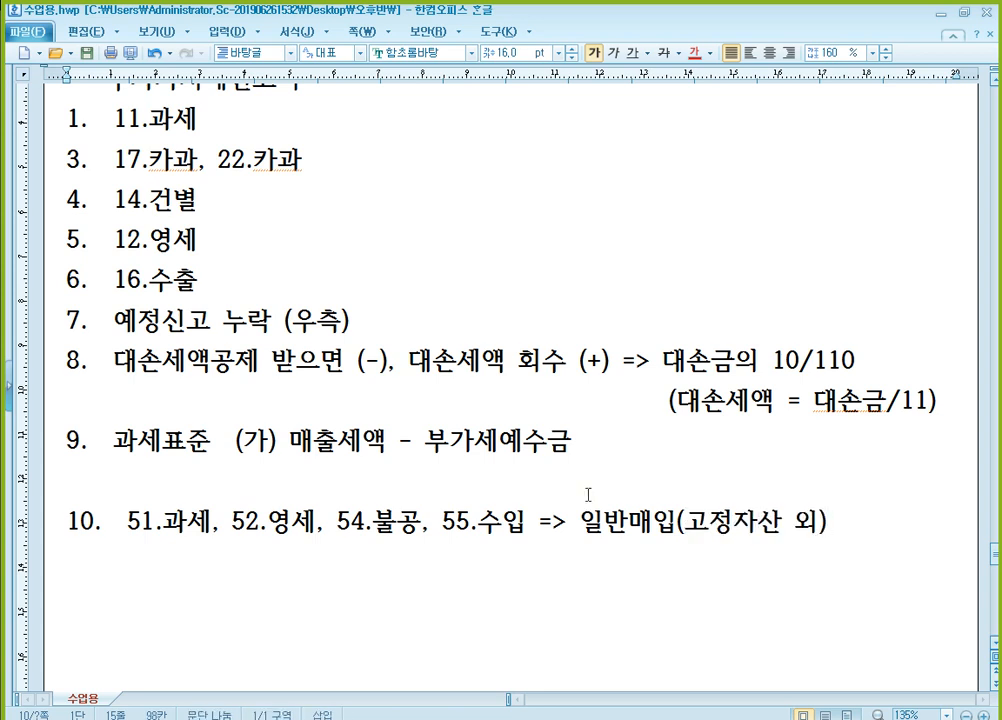
key("Return")
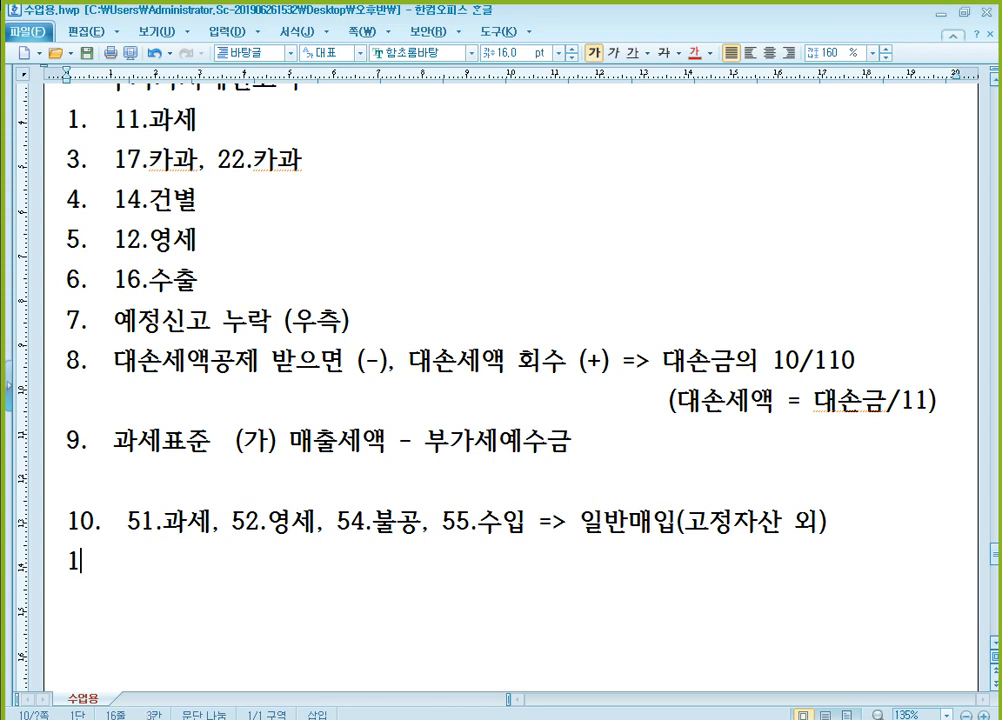